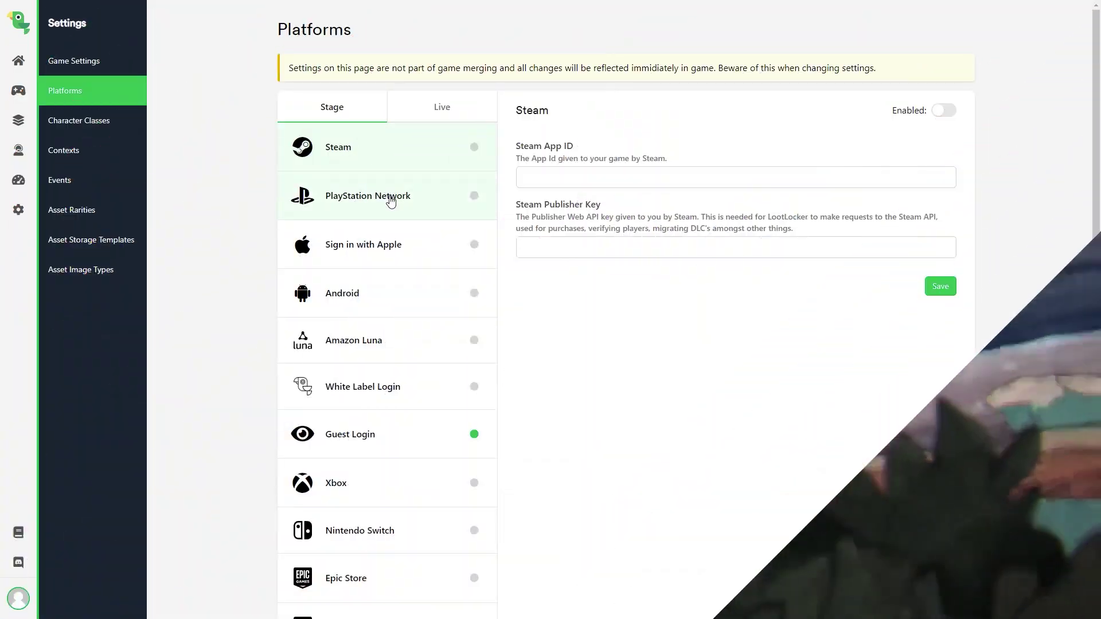
Select the Amazon Luna entry in LootLocker's Platforms list to view its login settings
{"action": "left_click", "coordinate": [388, 200]}
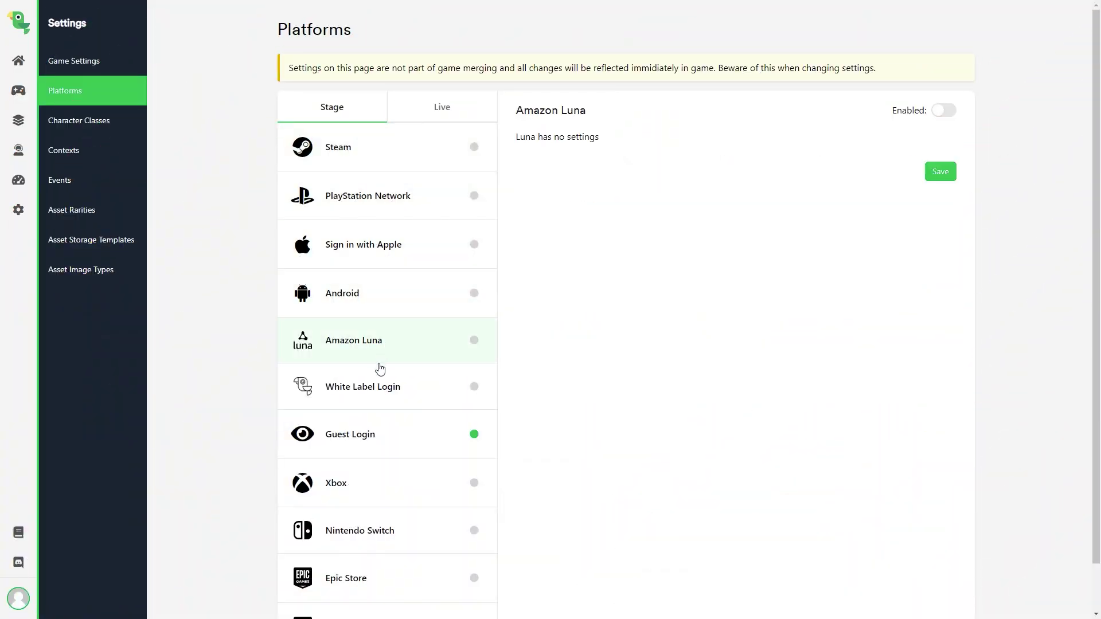
Select the Xbox entry in LootLocker's Platforms list to view its login settings
{"action": "left_click", "coordinate": [372, 488]}
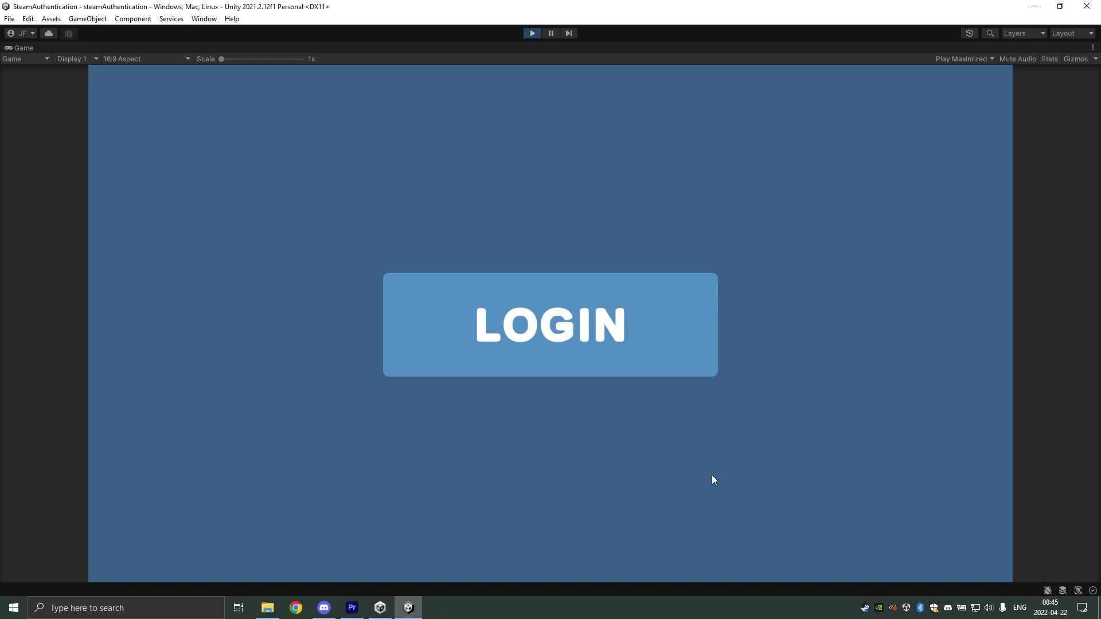
Log in through Steam for a success screen, then retry and get the verification error
{"action": "left_click", "coordinate": [572, 332]}
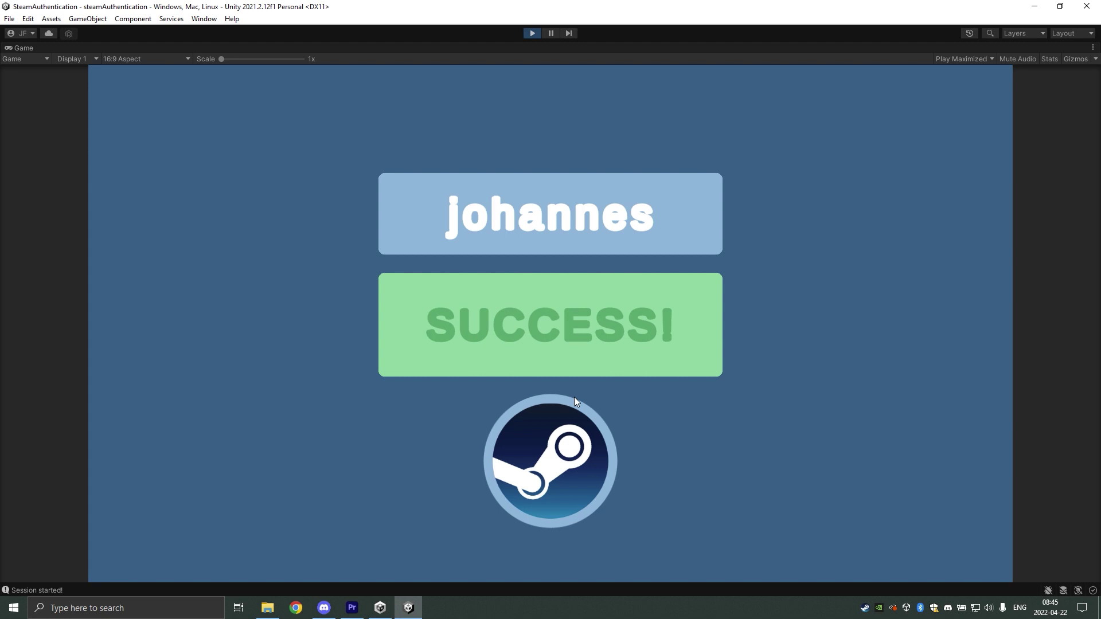
{"action": "left_click", "coordinate": [608, 335]}
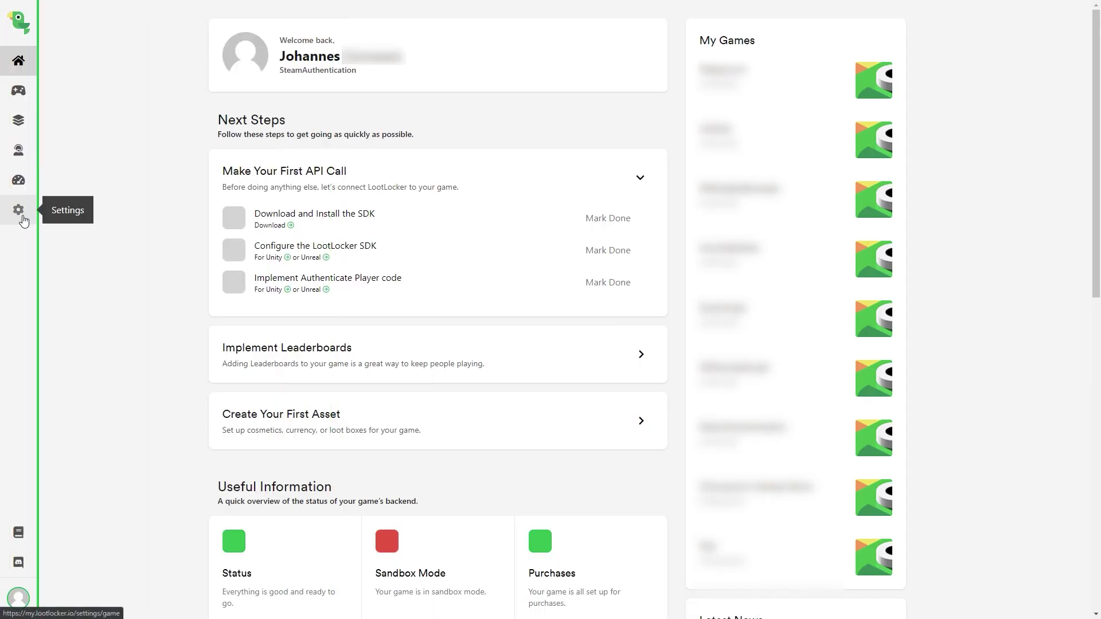
Review LootLocker's enabled Steam platform settings, selecting the Steam App ID and Publisher Key fields
{"action": "left_click", "coordinate": [18, 210]}
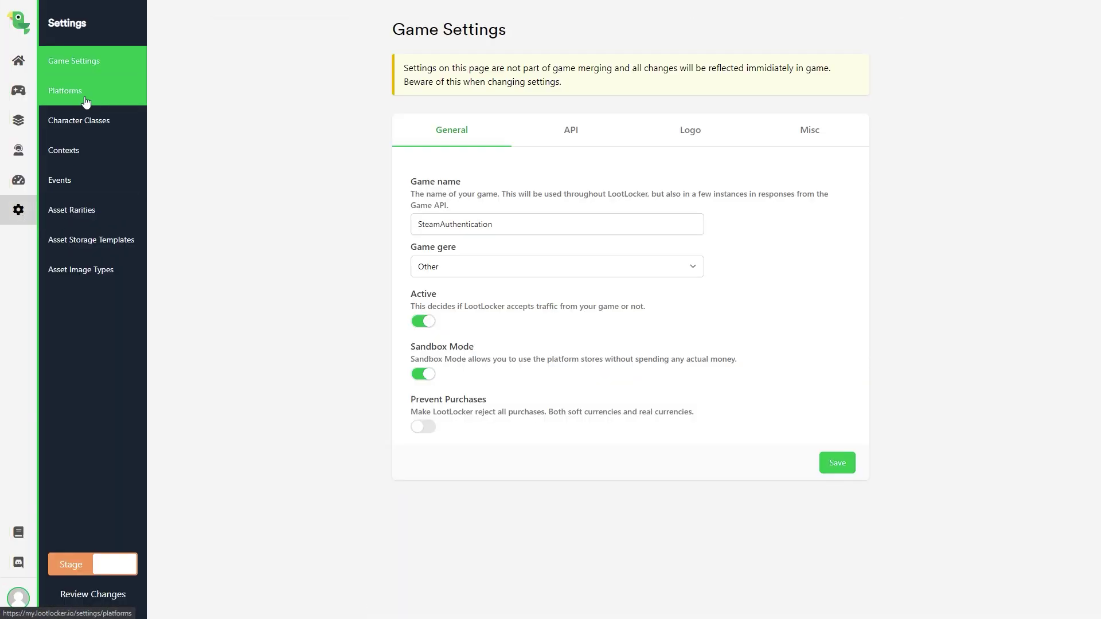
{"action": "left_click", "coordinate": [87, 101]}
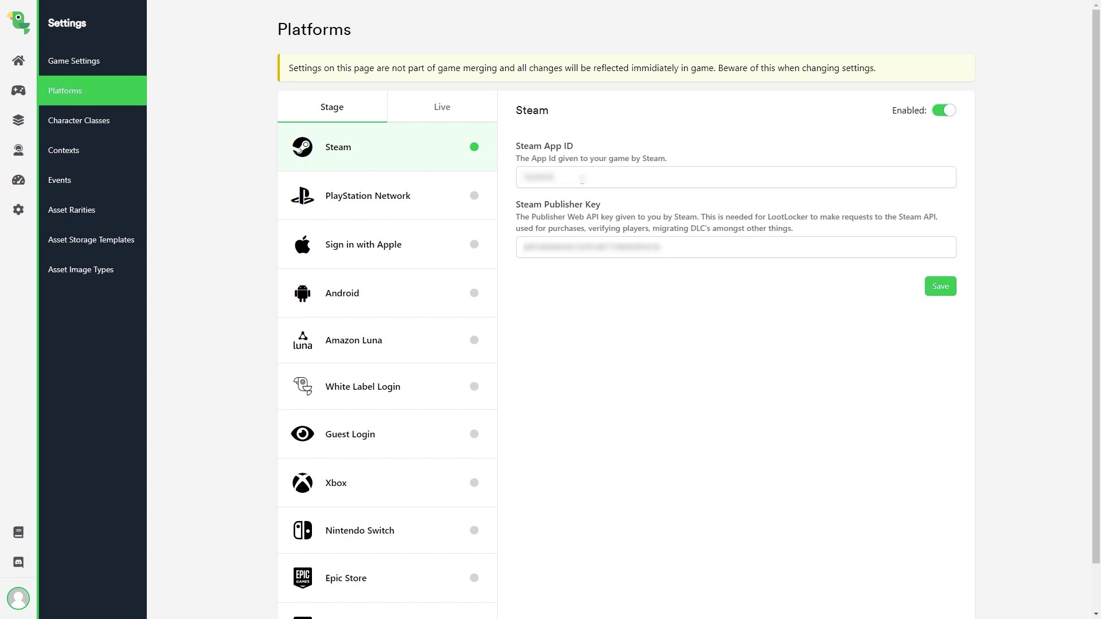
{"action": "double_click", "coordinate": [583, 179]}
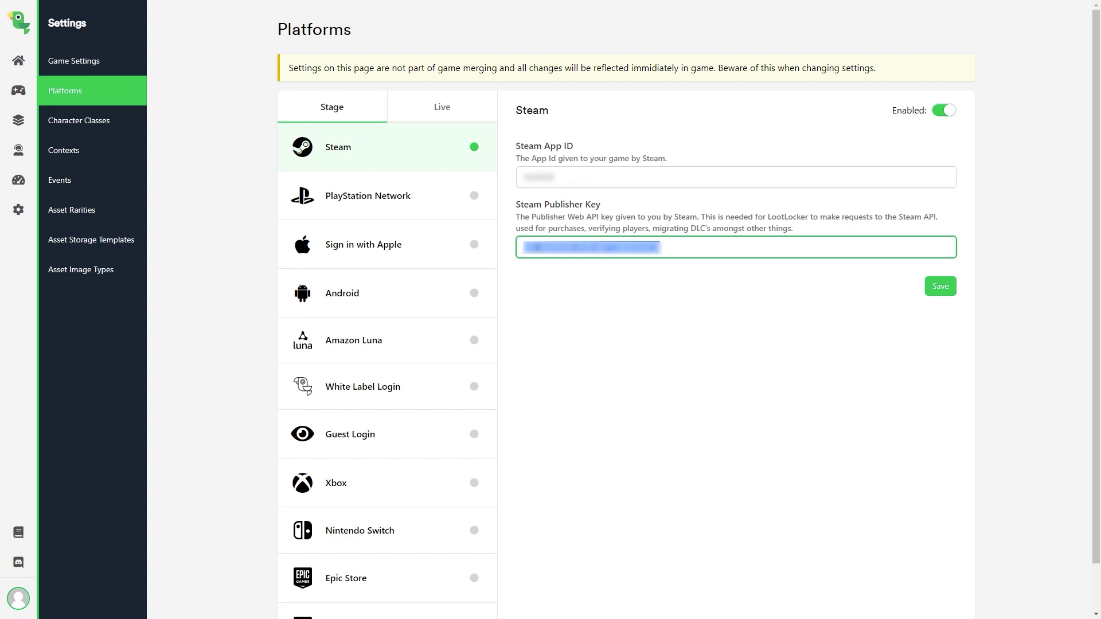
{"action": "left_click", "coordinate": [665, 275]}
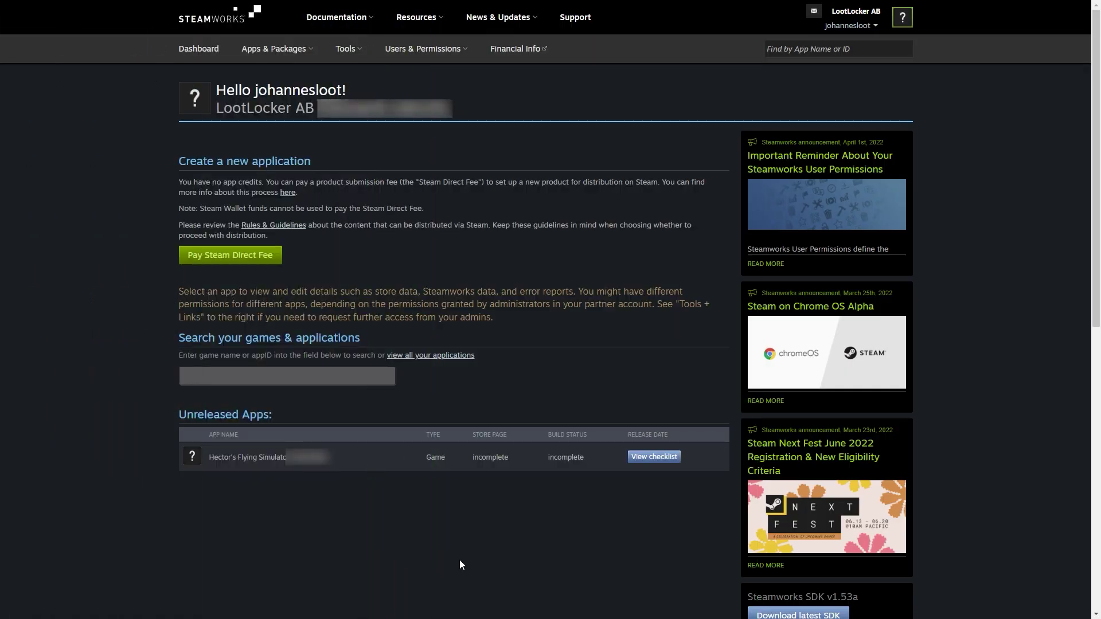
{"action": "mouse_move", "coordinate": [422, 48]}
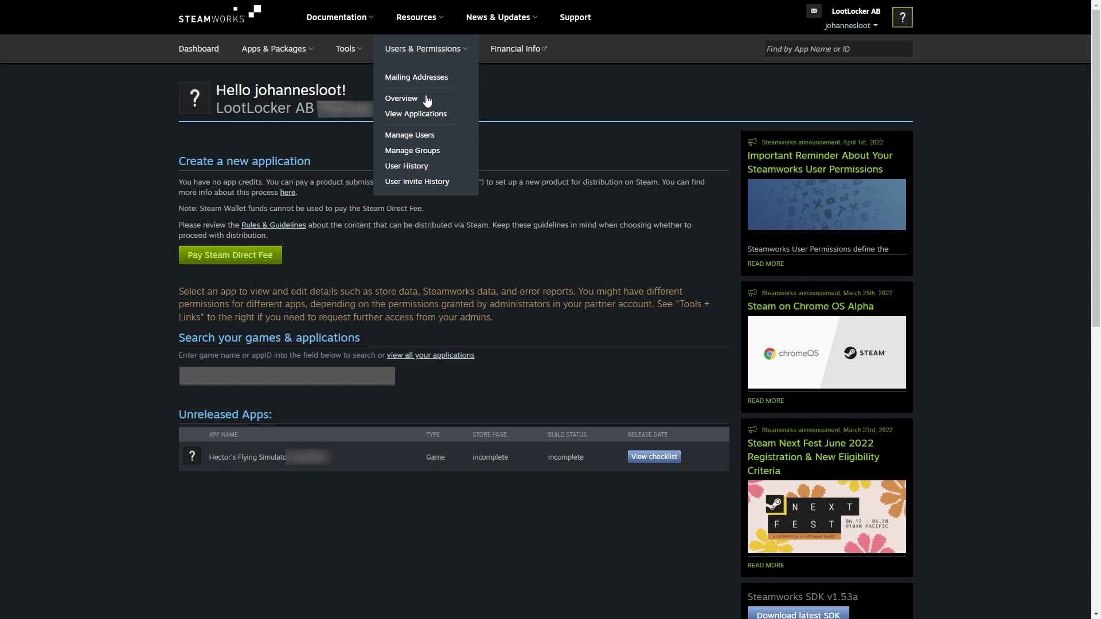
Create a Steamworks permission group named WebApi and generate its Web API key
{"action": "left_click", "coordinate": [419, 152]}
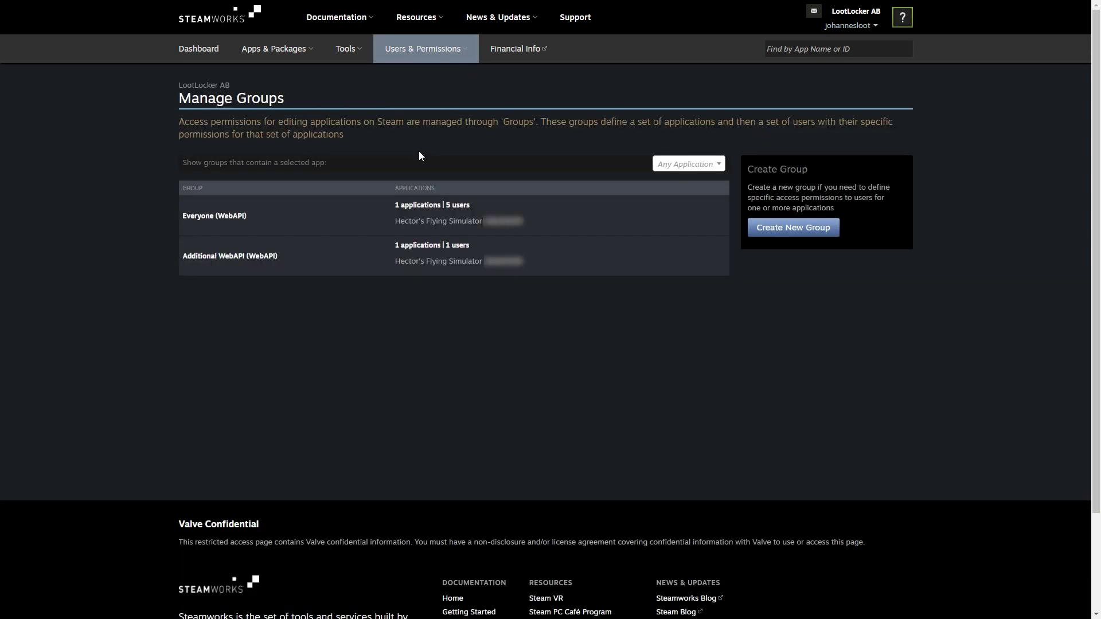
{"action": "left_click", "coordinate": [788, 238]}
{"action": "type", "text": "WebApi"}
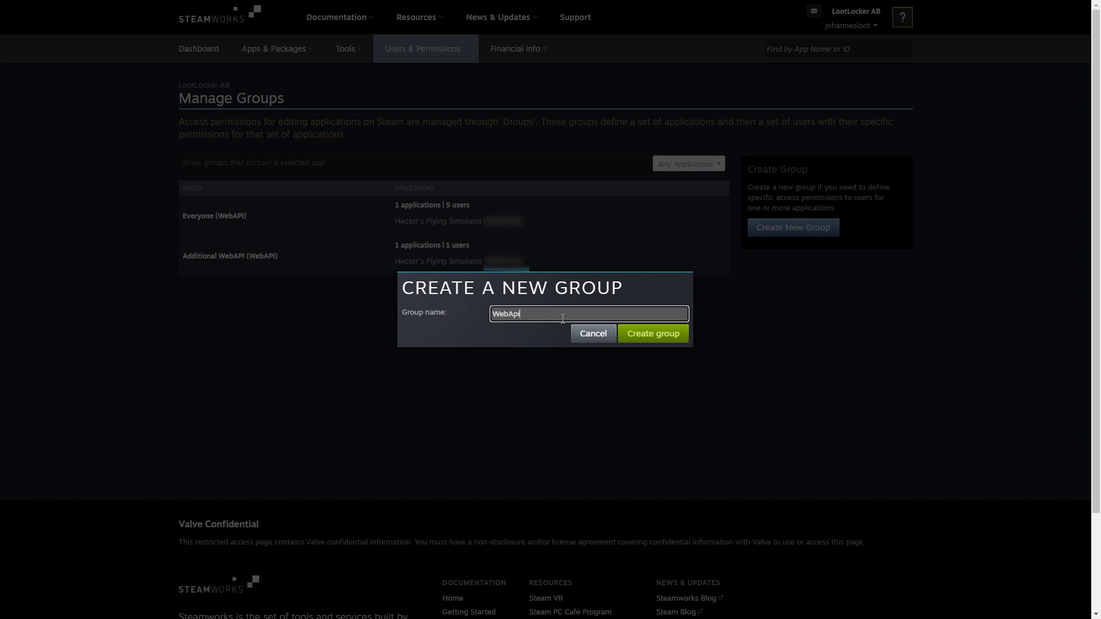
{"action": "left_click", "coordinate": [663, 334]}
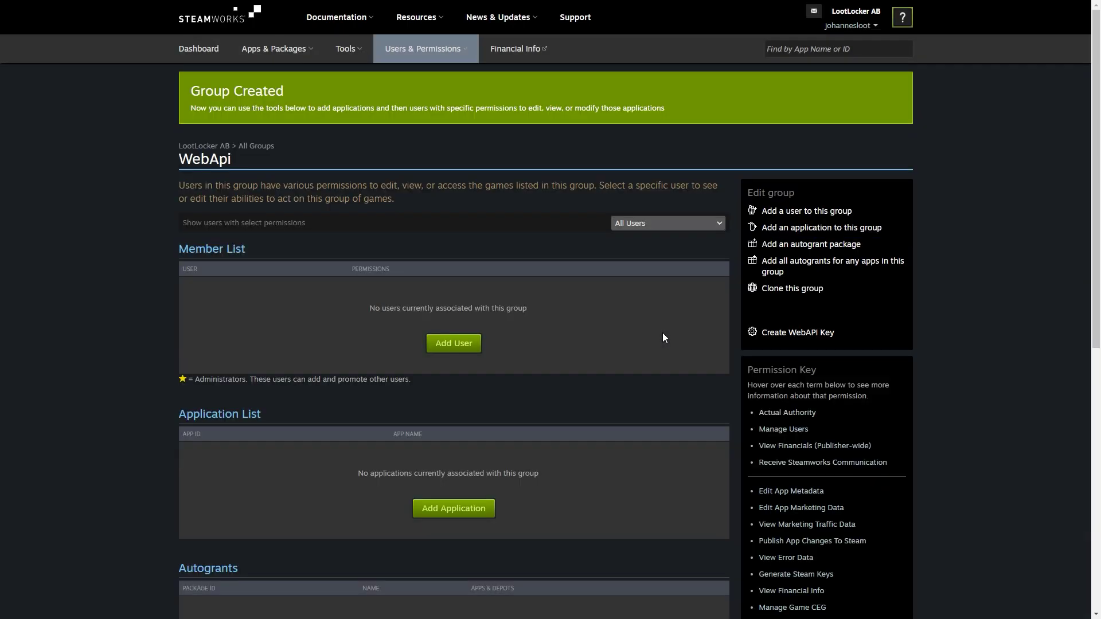
{"action": "left_click", "coordinate": [781, 334]}
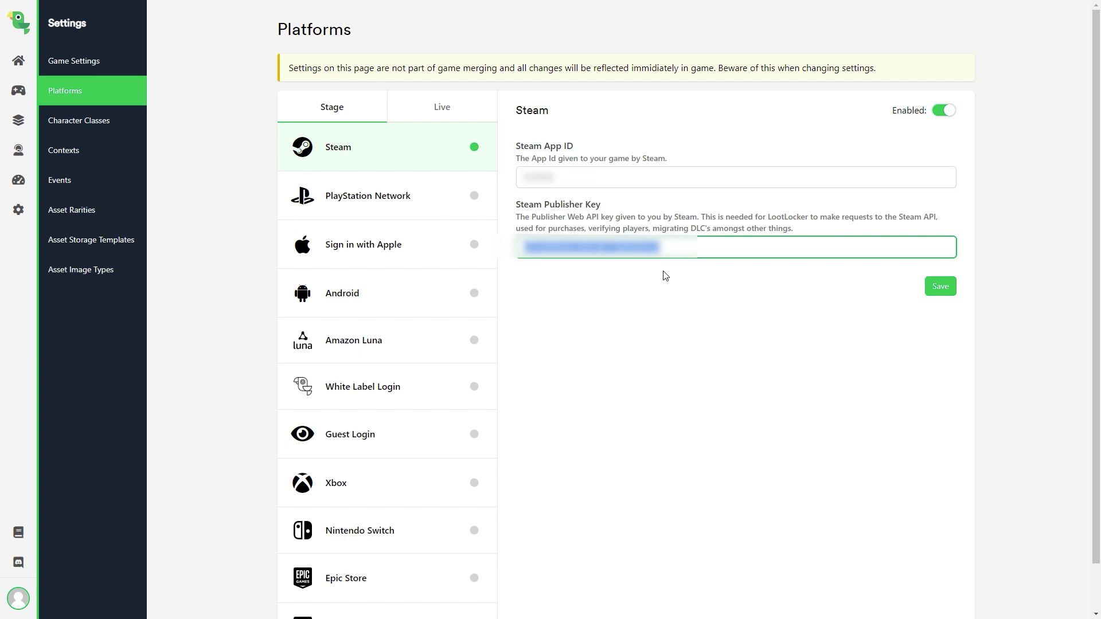
Confirm the Steam Web API key as LootLocker's Steam Publisher Key
{"action": "left_click", "coordinate": [664, 276]}
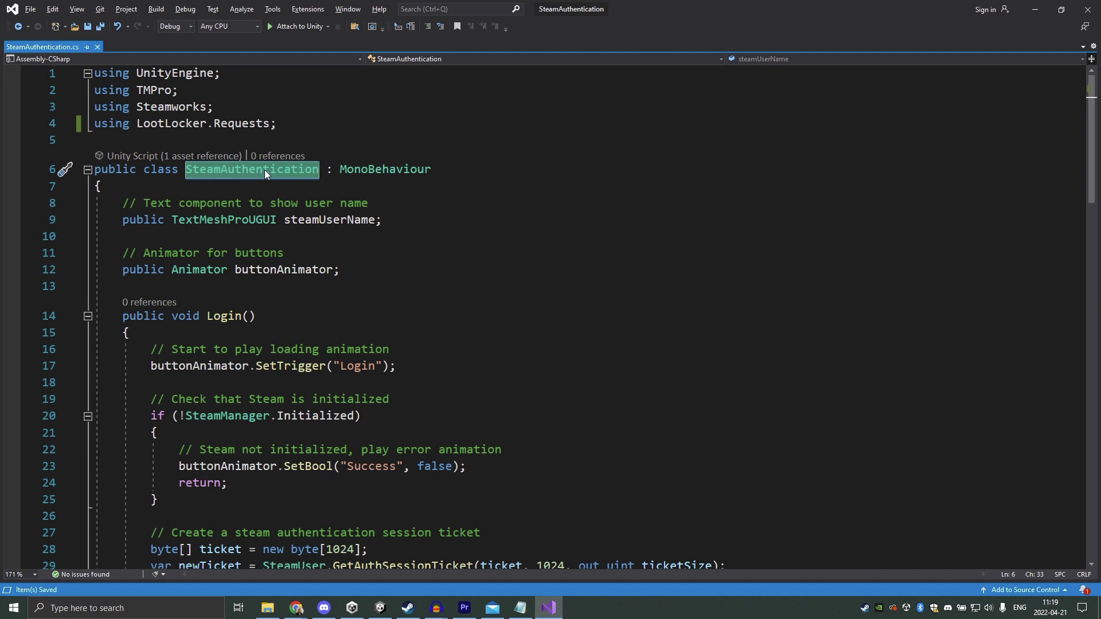
{"action": "key", "text": "Down"}
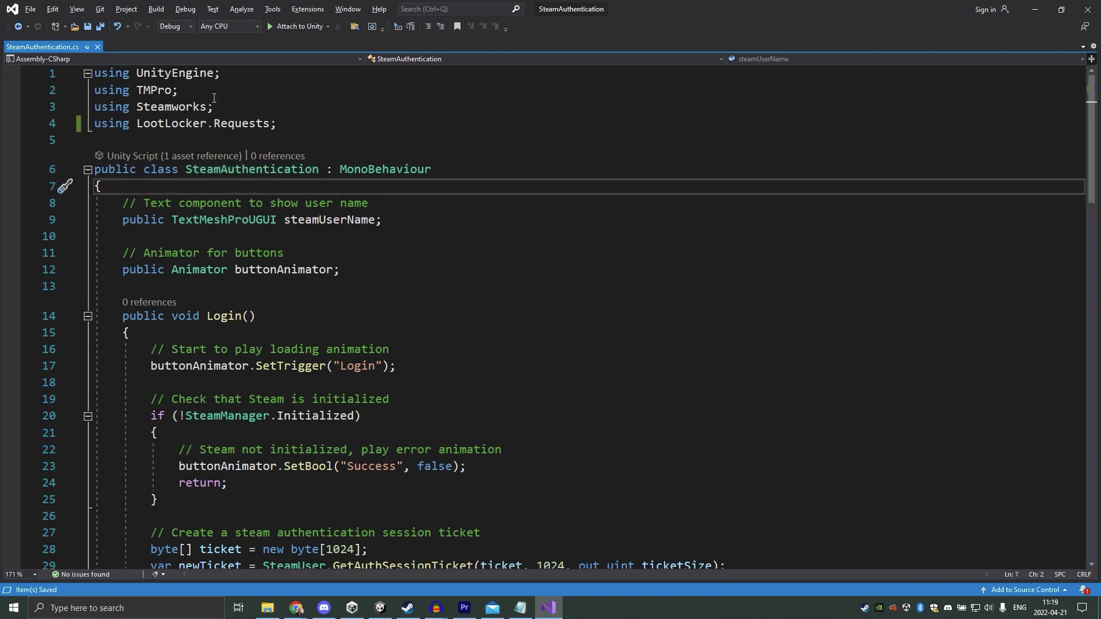
{"action": "double_click", "coordinate": [152, 89]}
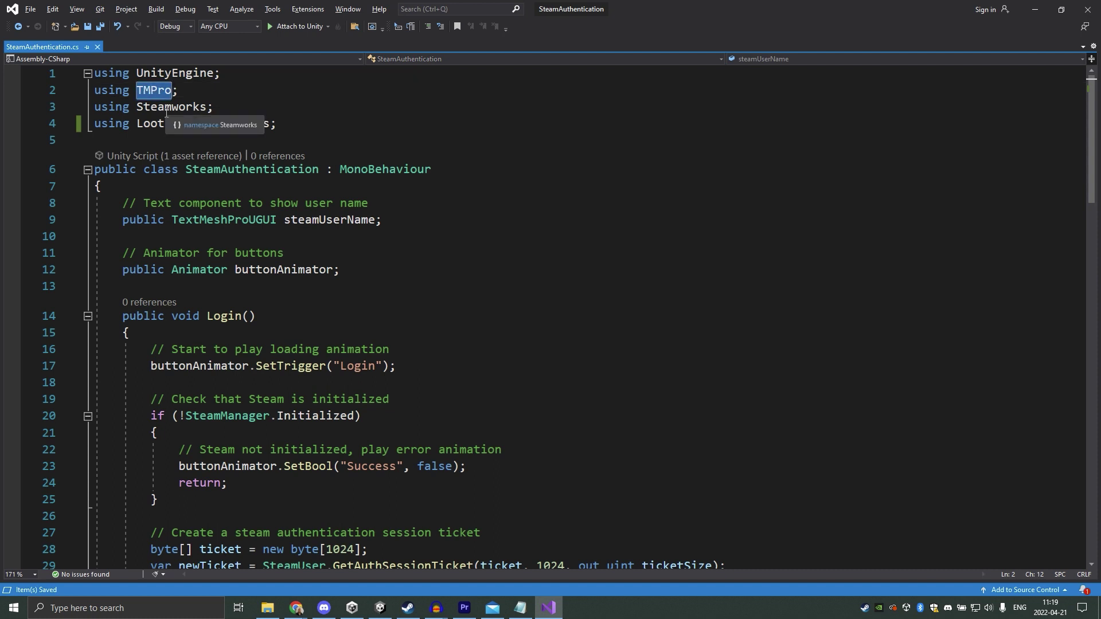
{"action": "double_click", "coordinate": [165, 111]}
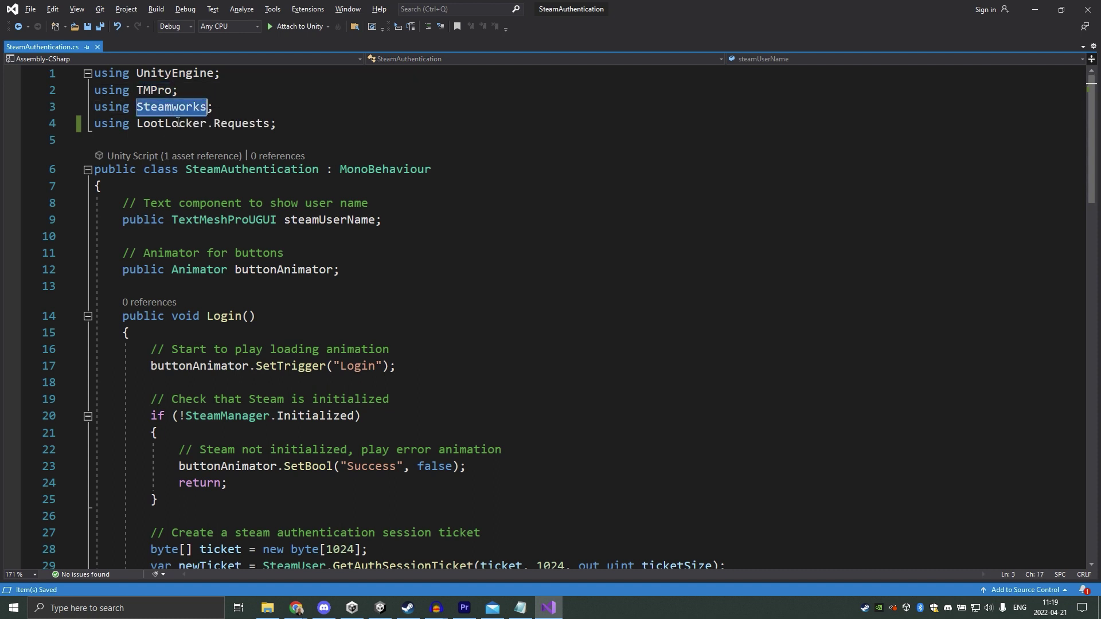
{"action": "left_click_drag", "start_coordinate": [137, 125], "coordinate": [273, 126]}
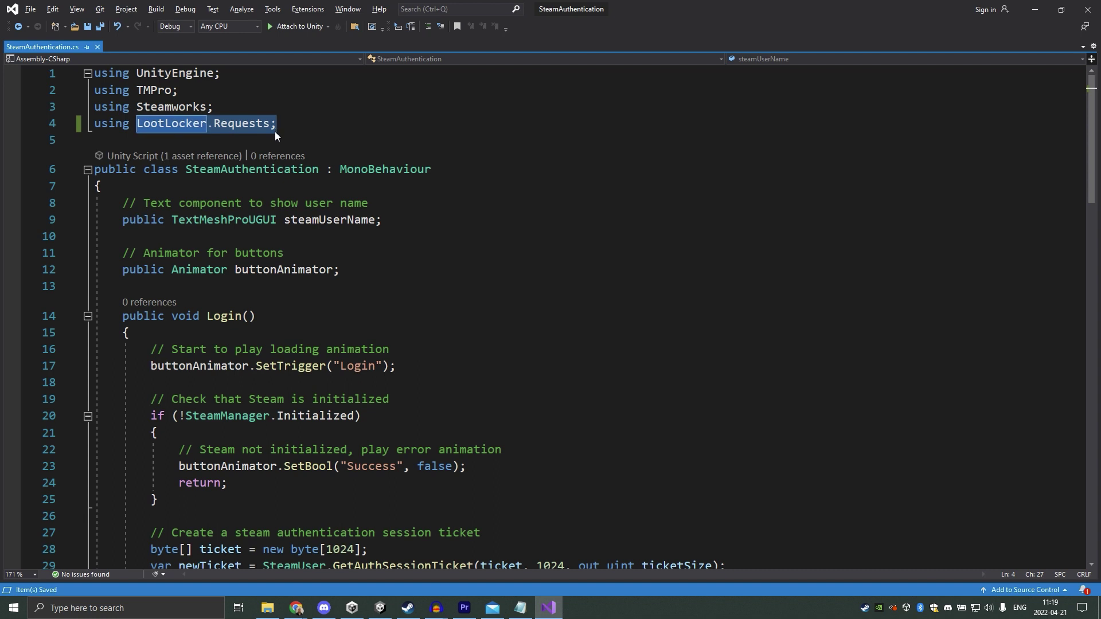
{"action": "left_click", "coordinate": [410, 223]}
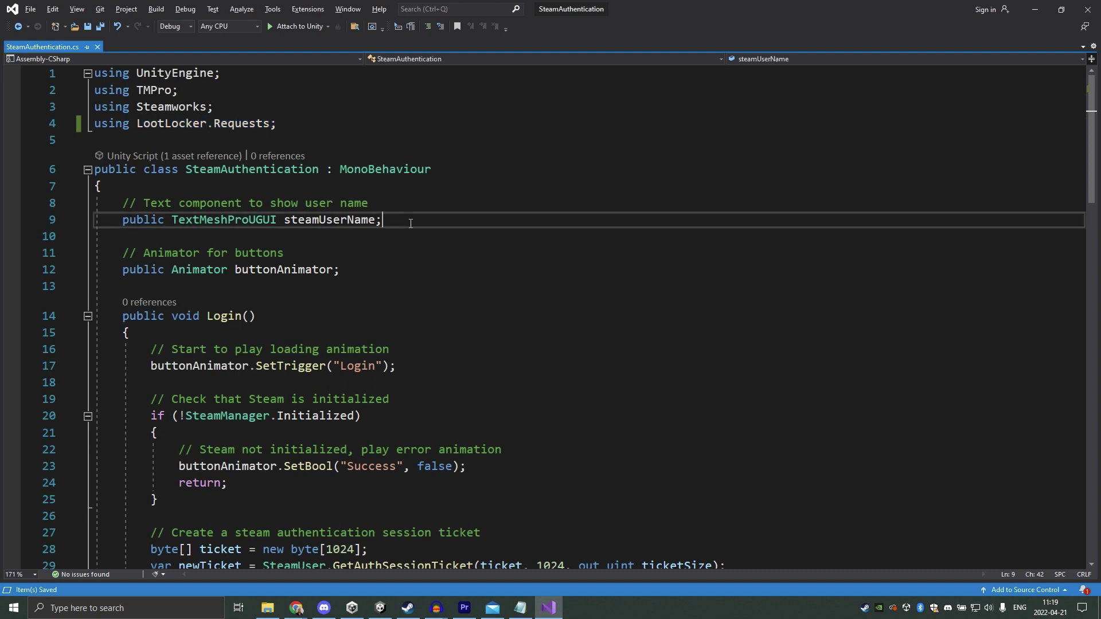
{"action": "left_click_drag", "start_coordinate": [410, 223], "coordinate": [122, 220]}
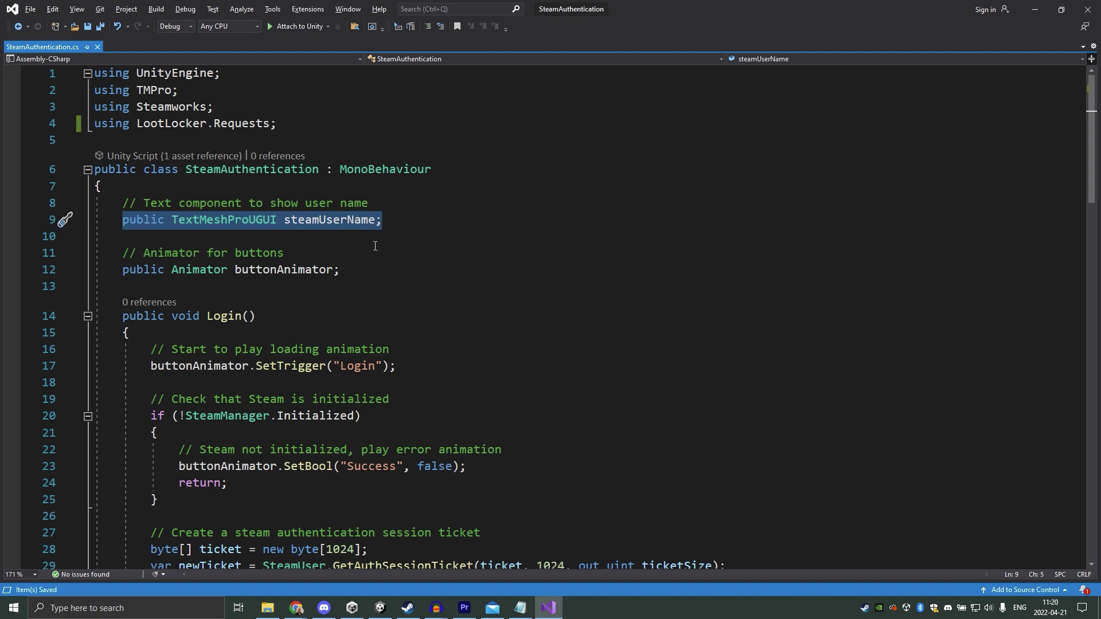
{"action": "left_click_drag", "start_coordinate": [345, 270], "coordinate": [123, 270]}
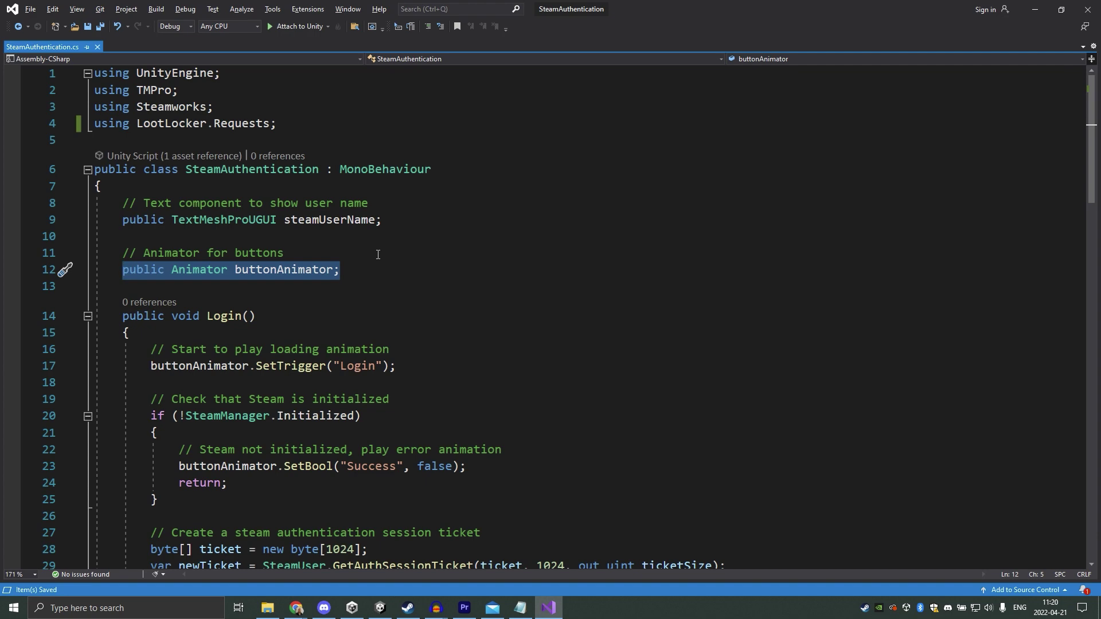
{"action": "left_click", "coordinate": [368, 268]}
{"action": "scroll", "coordinate": [369, 268], "scroll_direction": "down", "scroll_amount": 1}
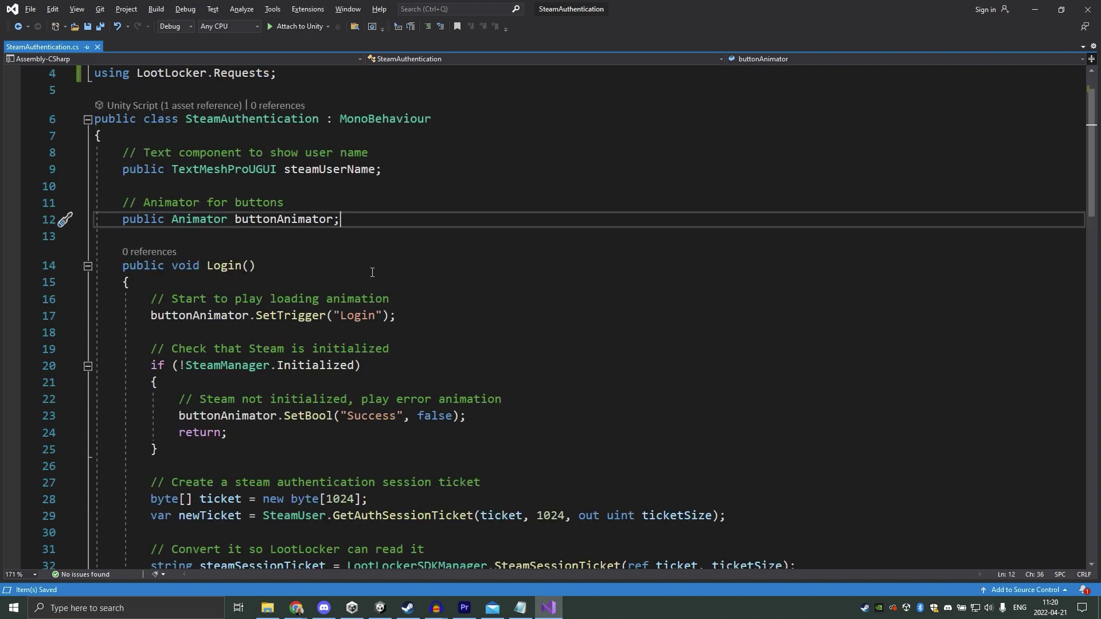
{"action": "scroll", "coordinate": [379, 275], "scroll_direction": "down", "scroll_amount": 3}
{"action": "left_click", "coordinate": [263, 117]}
{"action": "key", "text": "shift+Home"}
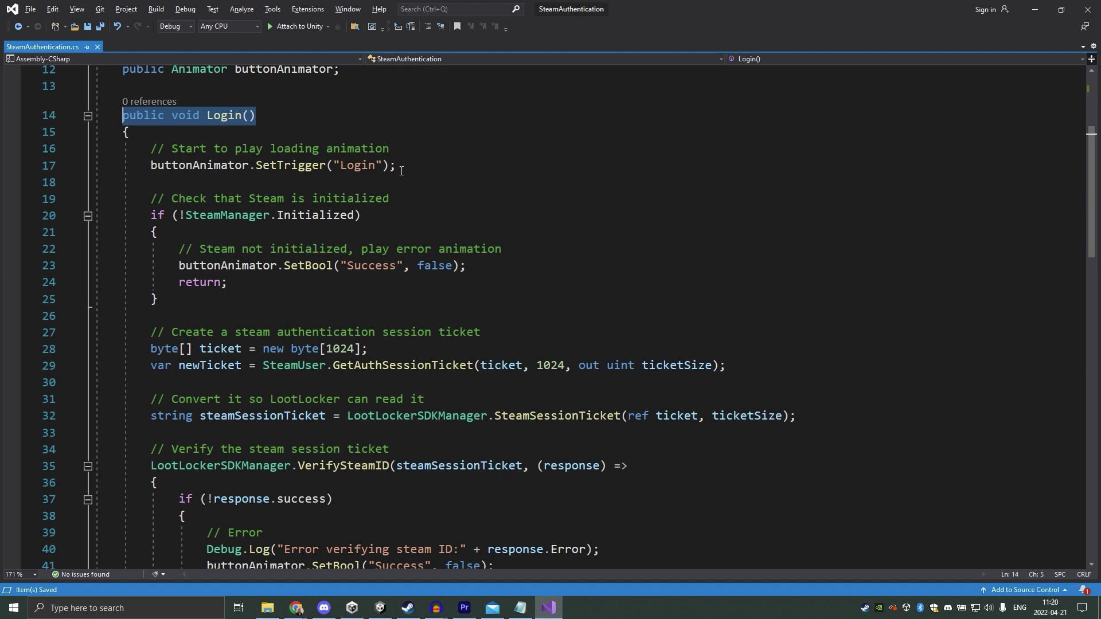
{"action": "left_click", "coordinate": [395, 167]}
{"action": "key", "text": "ctrl+shift+Left"}
{"action": "key", "text": "ctrl+shift+Left"}
{"action": "key", "text": "ctrl+shift+Left"}
{"action": "key", "text": "shift+Home"}
{"action": "key", "text": "shift+Up"}
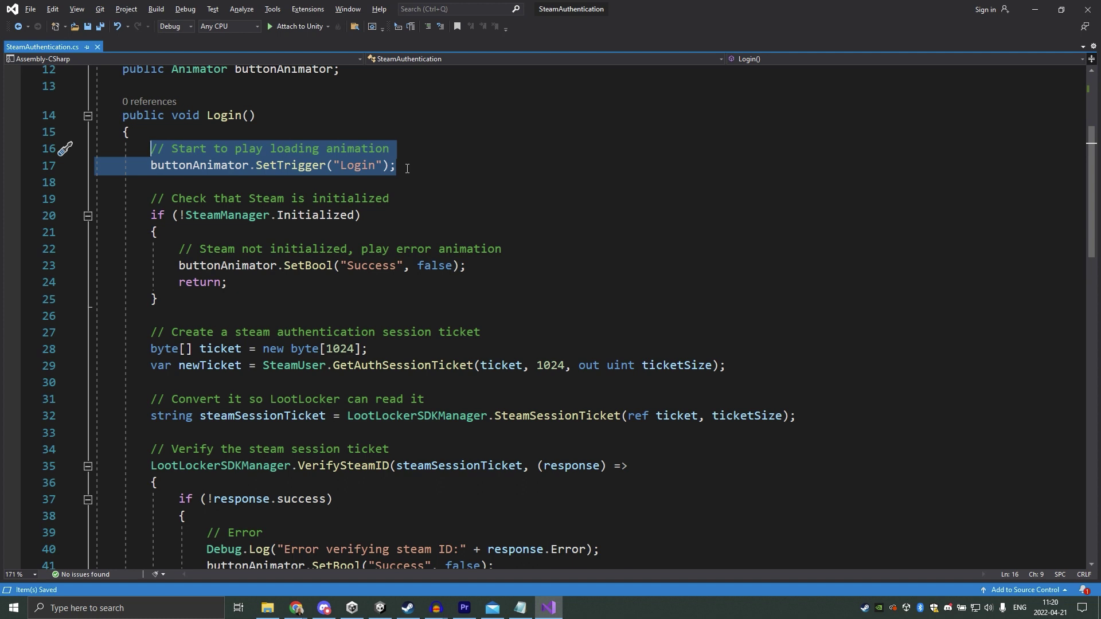
{"action": "left_click_drag", "start_coordinate": [150, 216], "coordinate": [163, 230]}
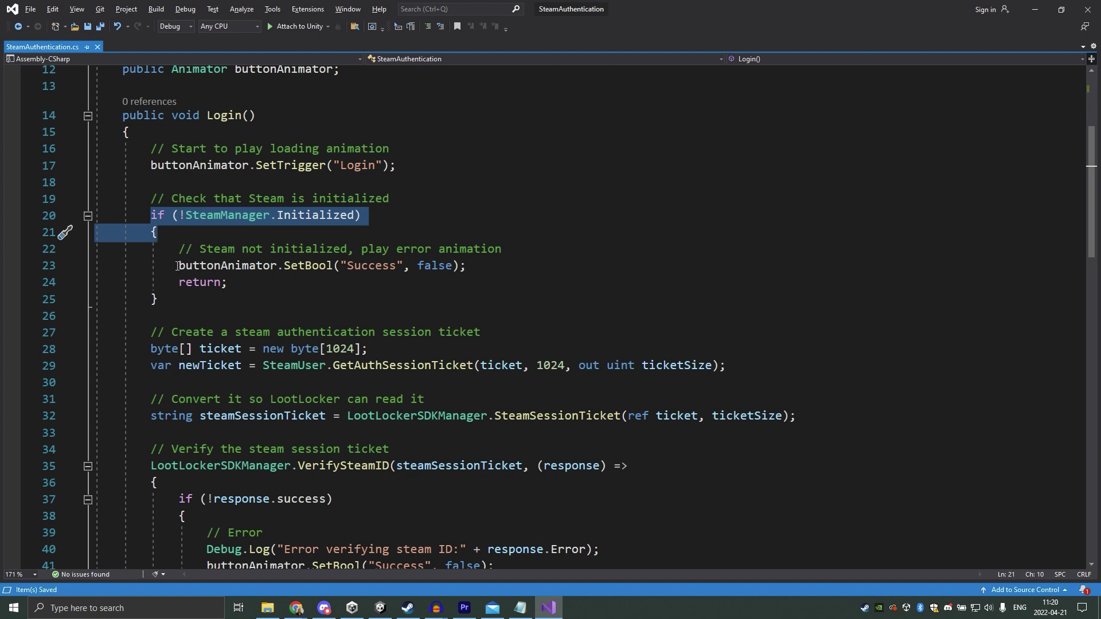
{"action": "left_click_drag", "start_coordinate": [179, 266], "coordinate": [485, 268]}
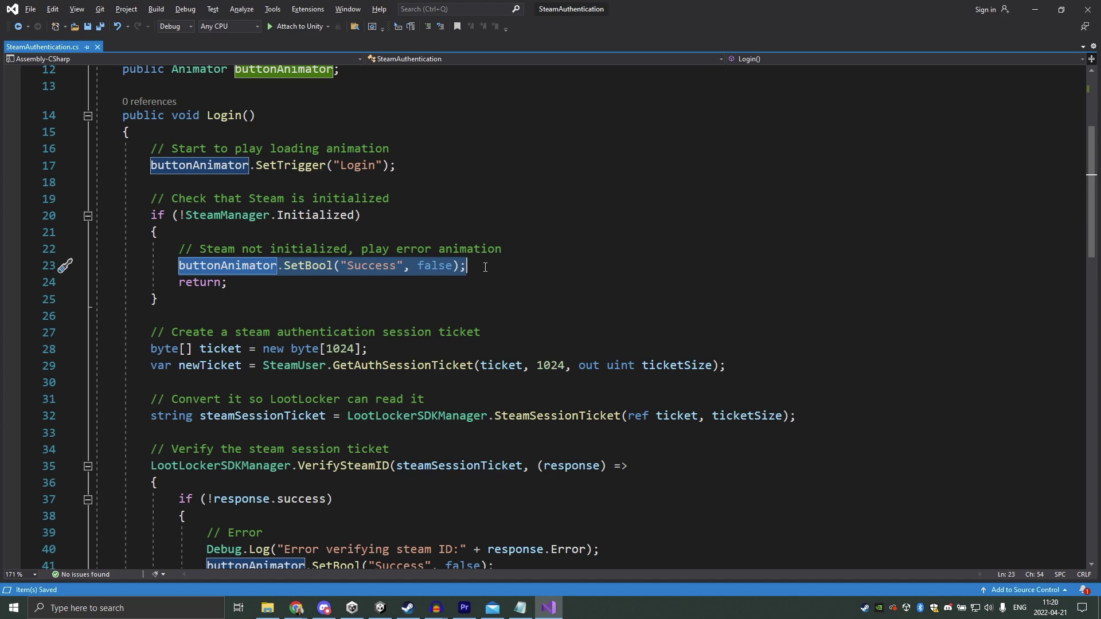
{"action": "left_click", "coordinate": [229, 299]}
{"action": "scroll", "coordinate": [229, 259], "scroll_direction": "down", "scroll_amount": 1}
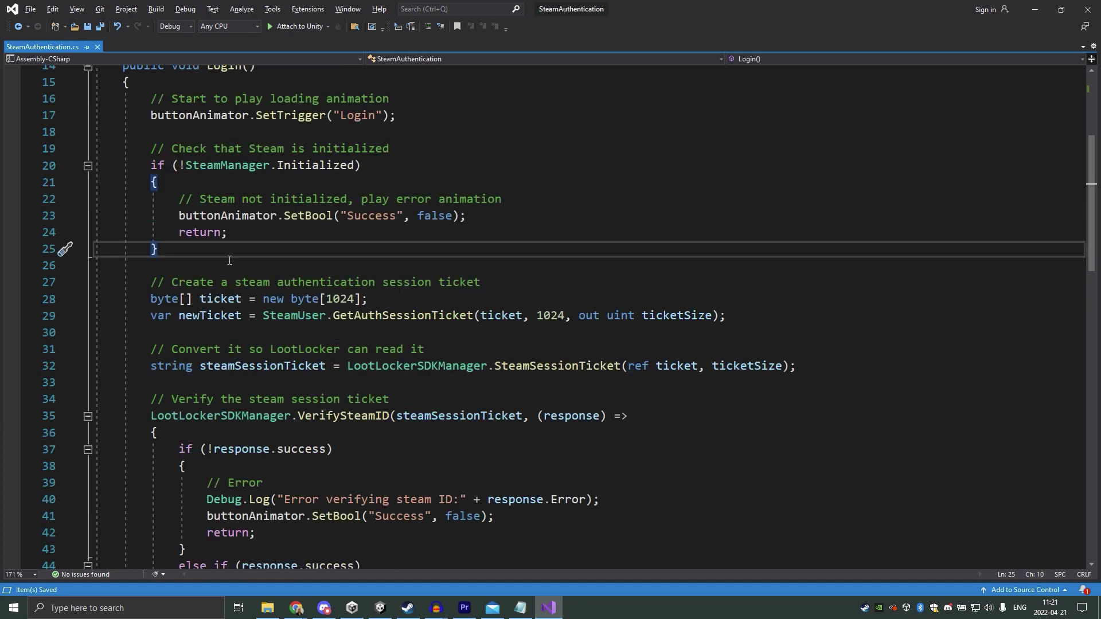
{"action": "scroll", "coordinate": [191, 234], "scroll_direction": "down", "scroll_amount": 1}
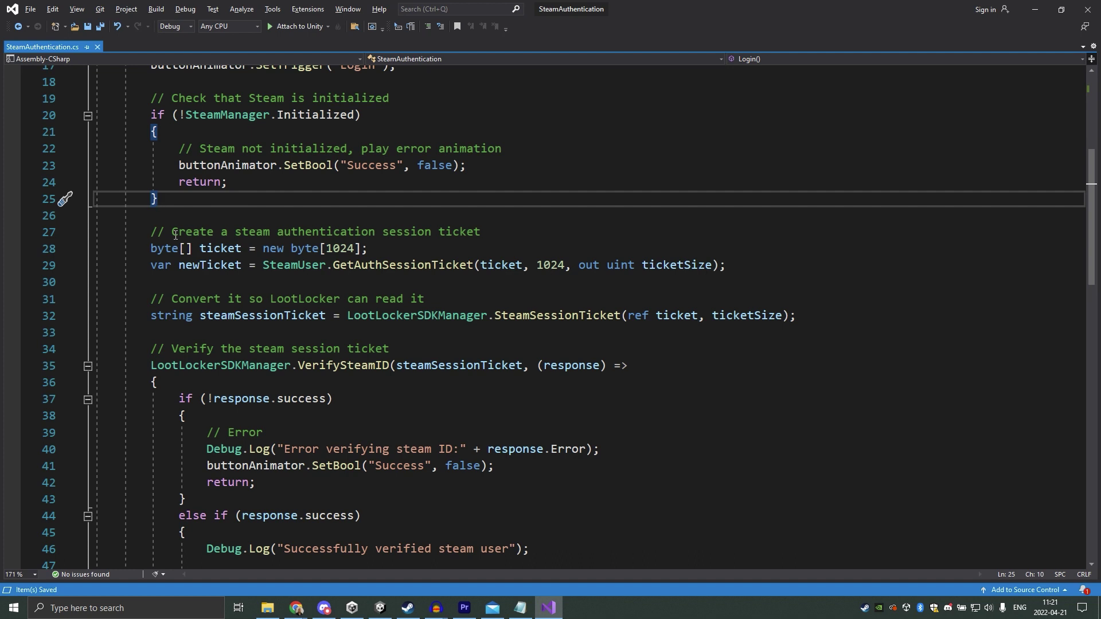
{"action": "left_click_drag", "start_coordinate": [152, 249], "coordinate": [370, 249]}
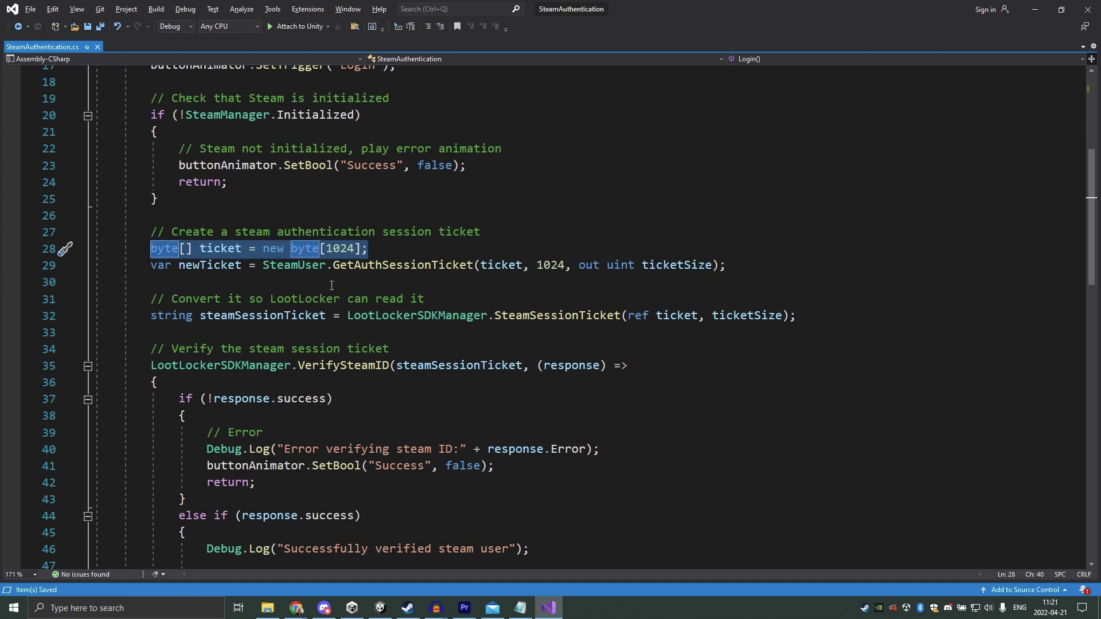
{"action": "double_click", "coordinate": [401, 265]}
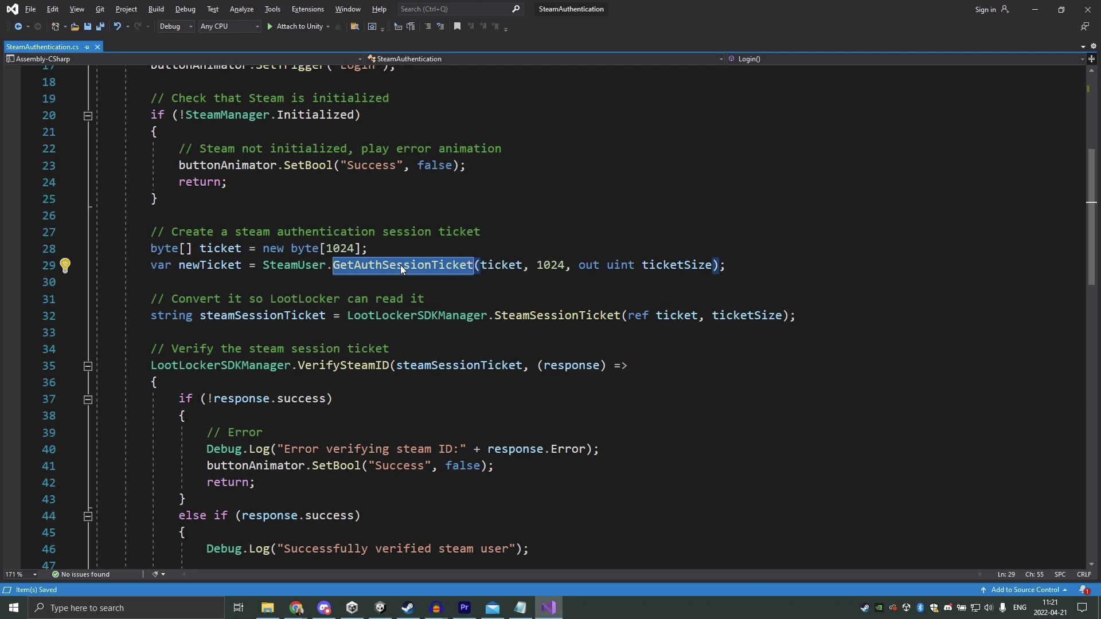
{"action": "left_click", "coordinate": [384, 285]}
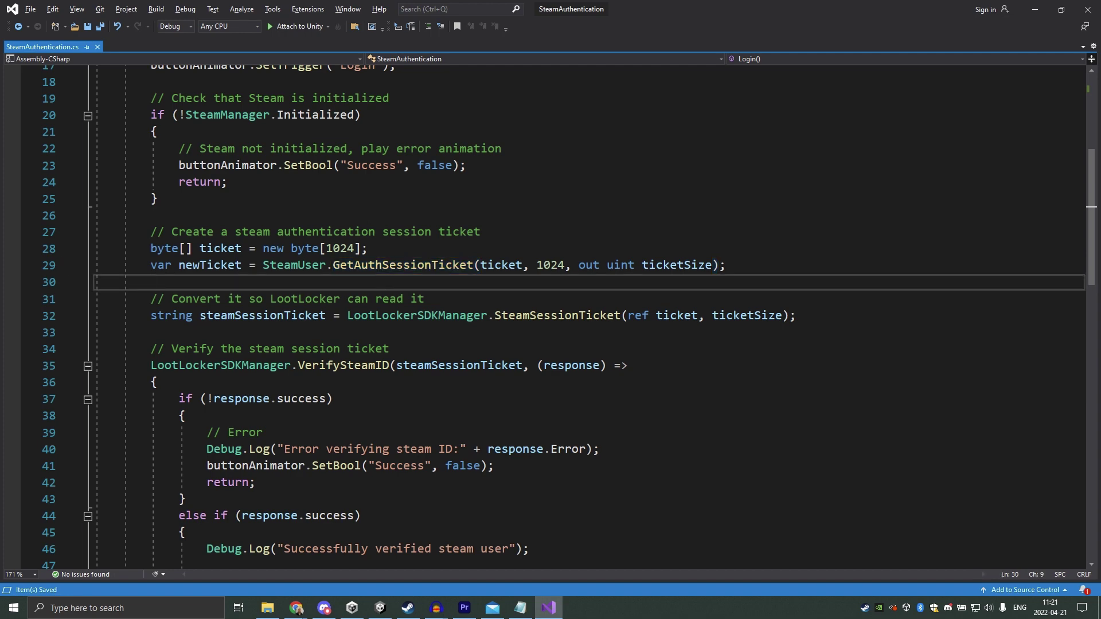
{"action": "scroll", "coordinate": [297, 352], "scroll_direction": "down", "scroll_amount": 1}
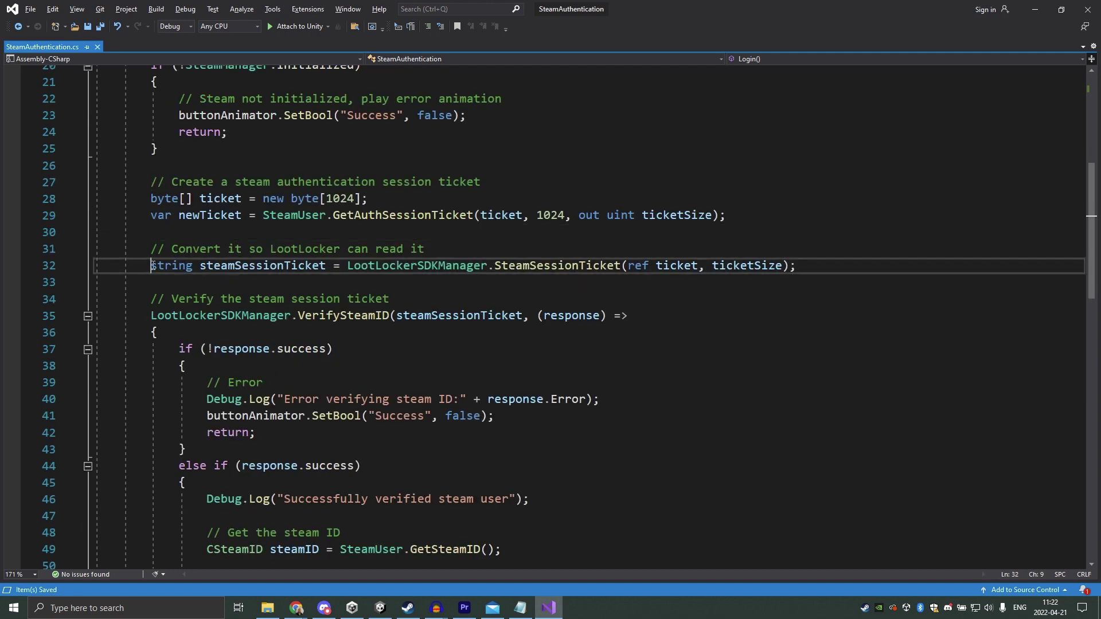
{"action": "mouse_move", "coordinate": [150, 265]}
{"action": "left_mouse_down"}
{"action": "mouse_move", "coordinate": [285, 268]}
{"action": "mouse_move", "coordinate": [368, 248]}
{"action": "mouse_move", "coordinate": [799, 271]}
{"action": "left_mouse_up"}
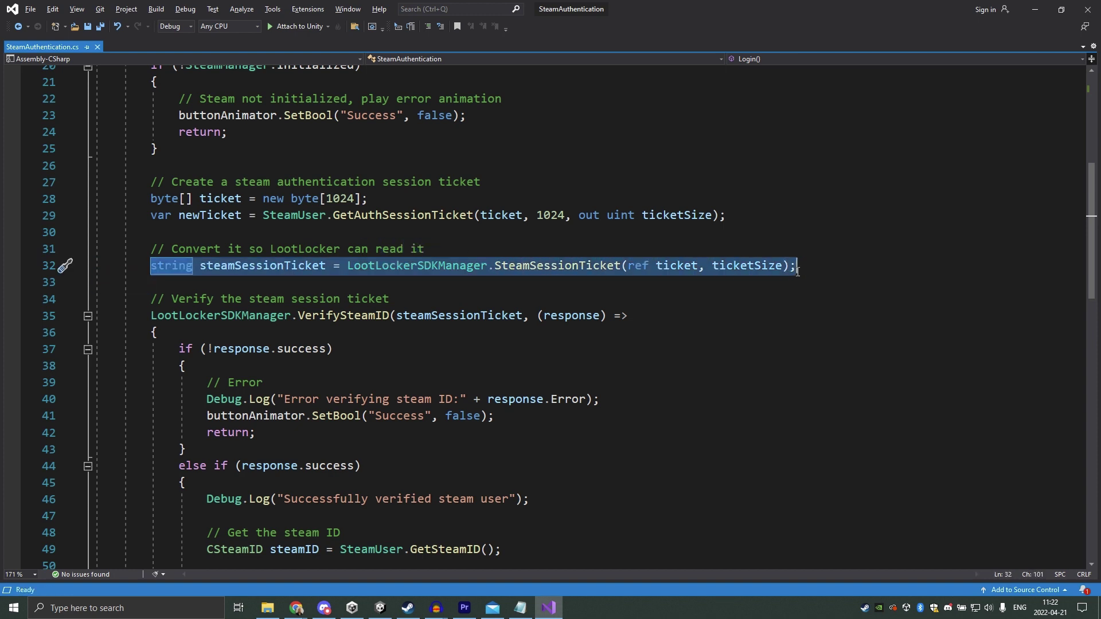
{"action": "left_click", "coordinate": [679, 266]}
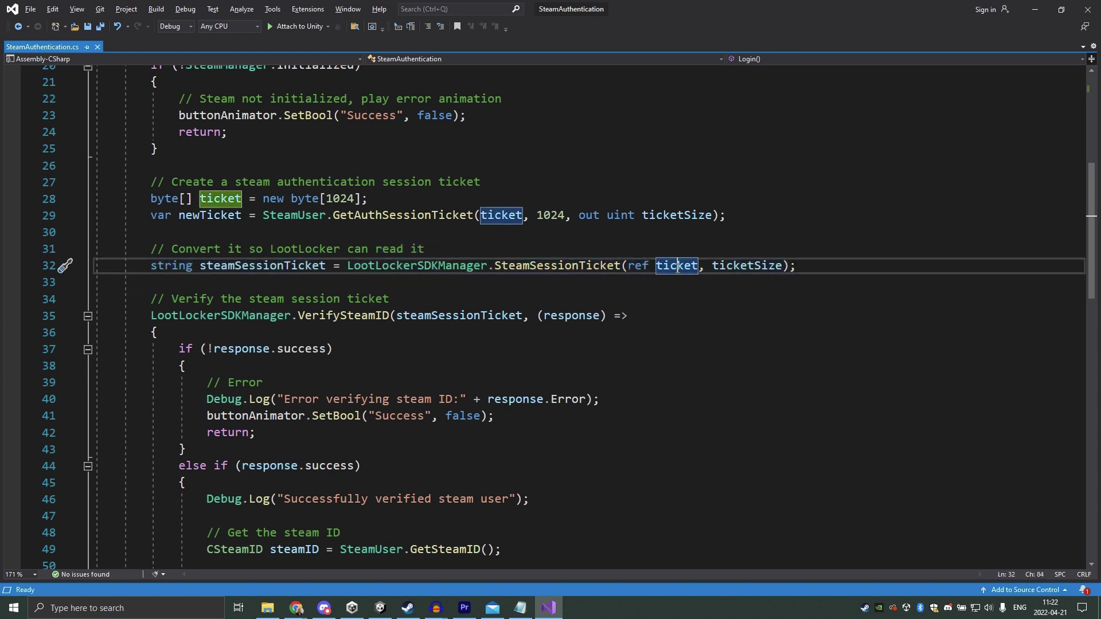
{"action": "left_click", "coordinate": [755, 266]}
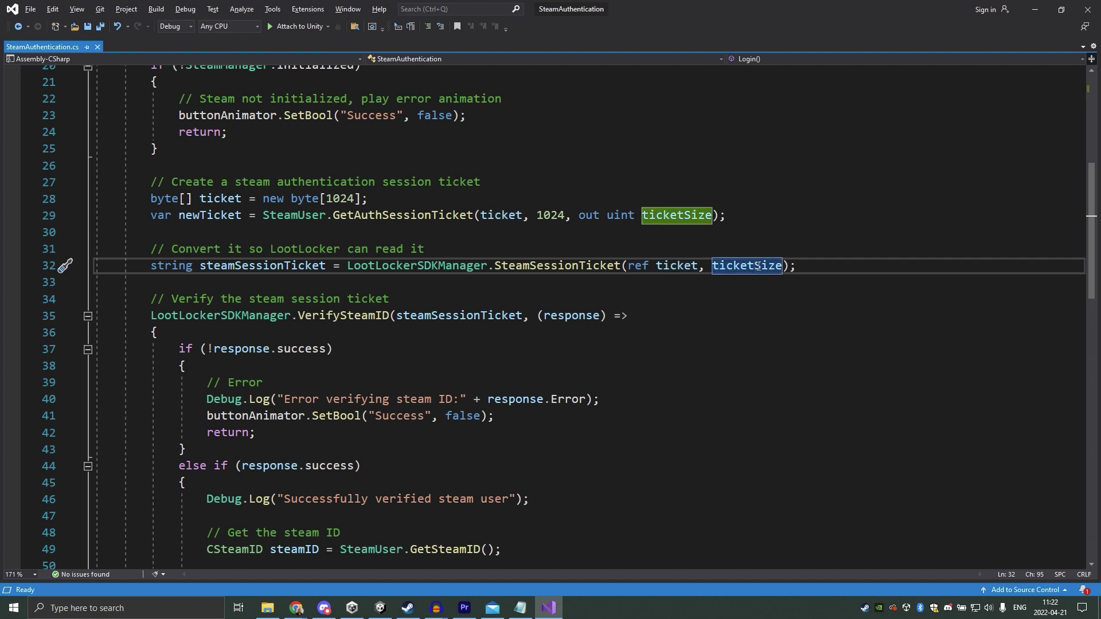
{"action": "left_click", "coordinate": [609, 317]}
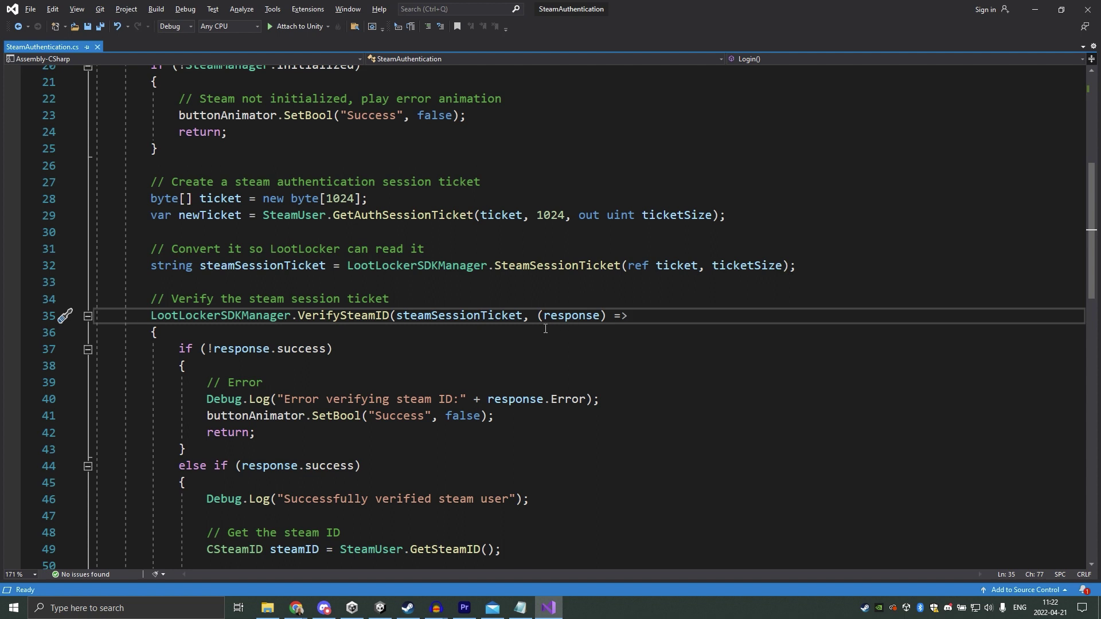
{"action": "left_click_drag", "start_coordinate": [151, 316], "coordinate": [399, 330]}
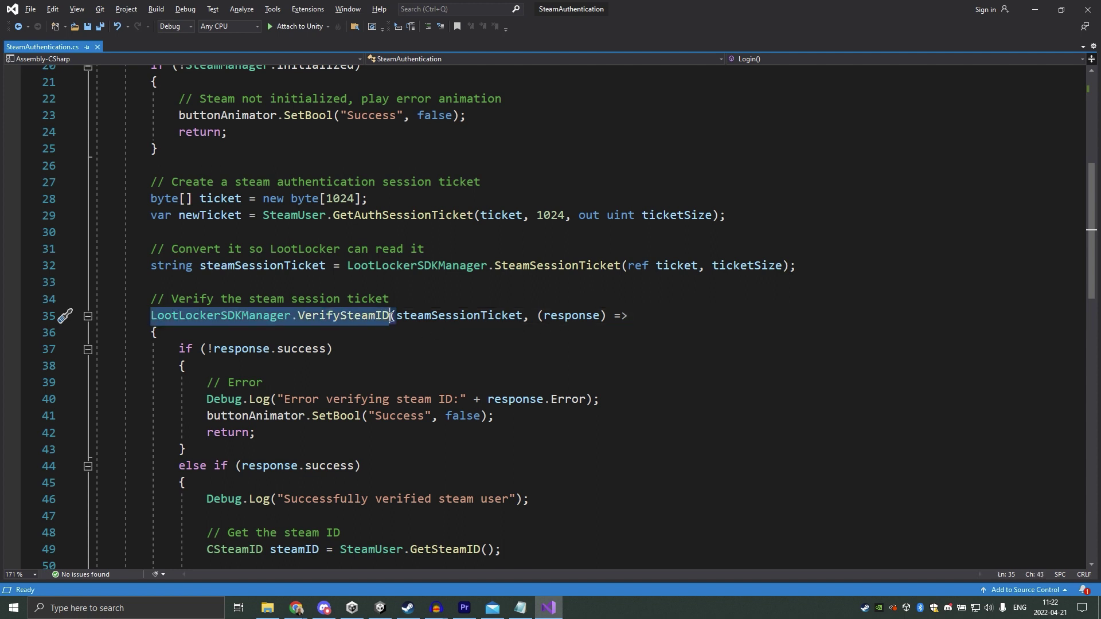
{"action": "double_click", "coordinate": [447, 316]}
{"action": "left_click", "coordinate": [447, 316]}
{"action": "scroll", "coordinate": [179, 199], "scroll_direction": "down", "scroll_amount": 3}
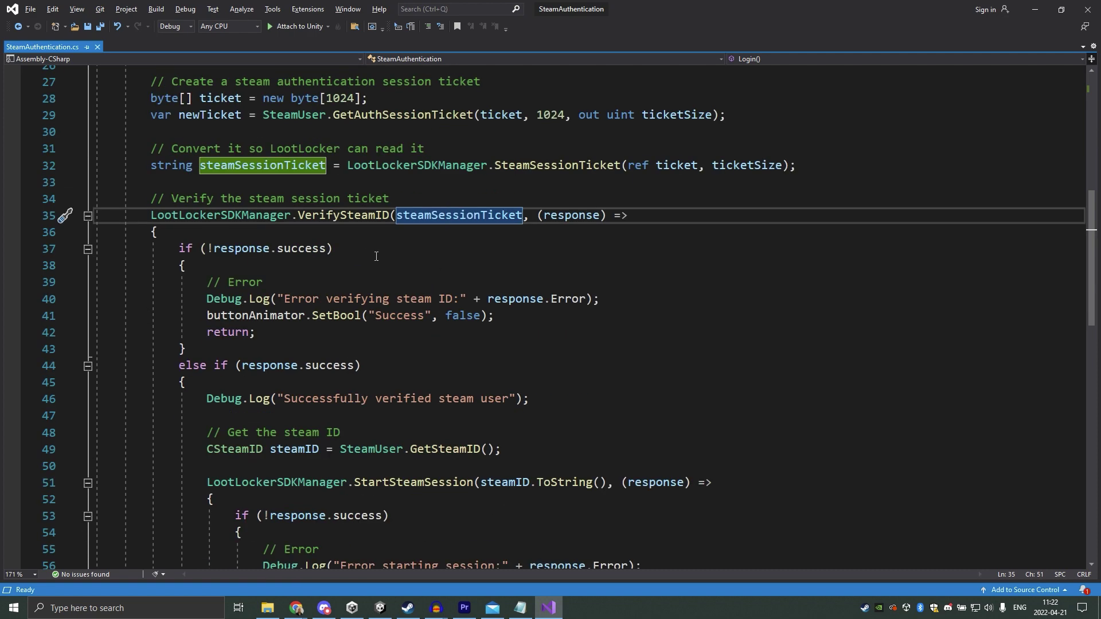
{"action": "left_click_drag", "start_coordinate": [180, 199], "coordinate": [187, 299]}
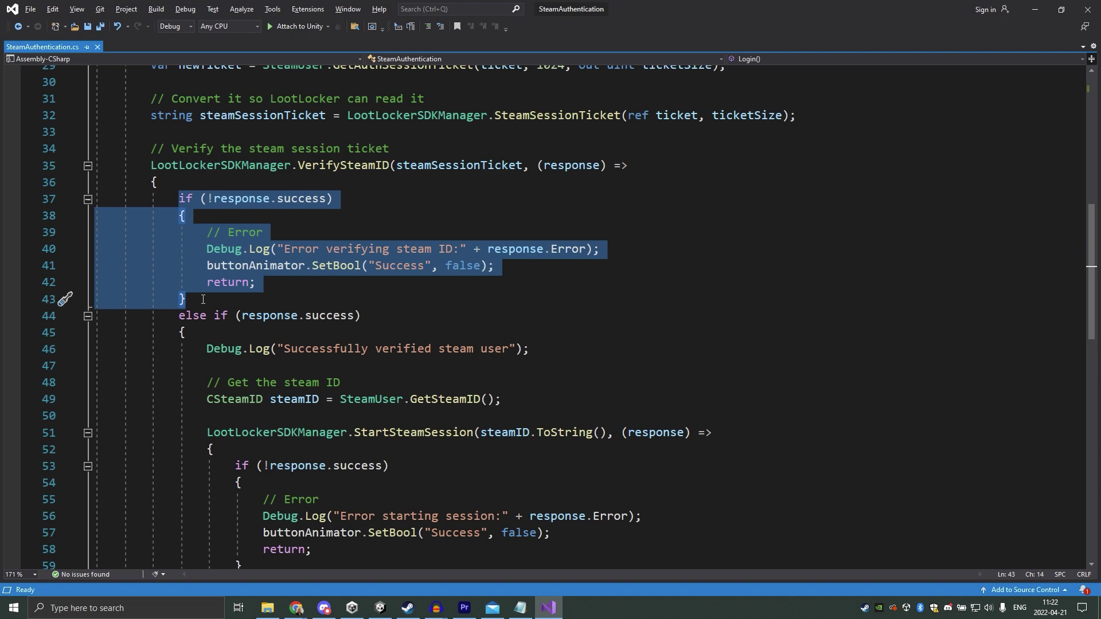
{"action": "left_click", "coordinate": [203, 298]}
{"action": "scroll", "coordinate": [218, 272], "scroll_direction": "down", "scroll_amount": 1}
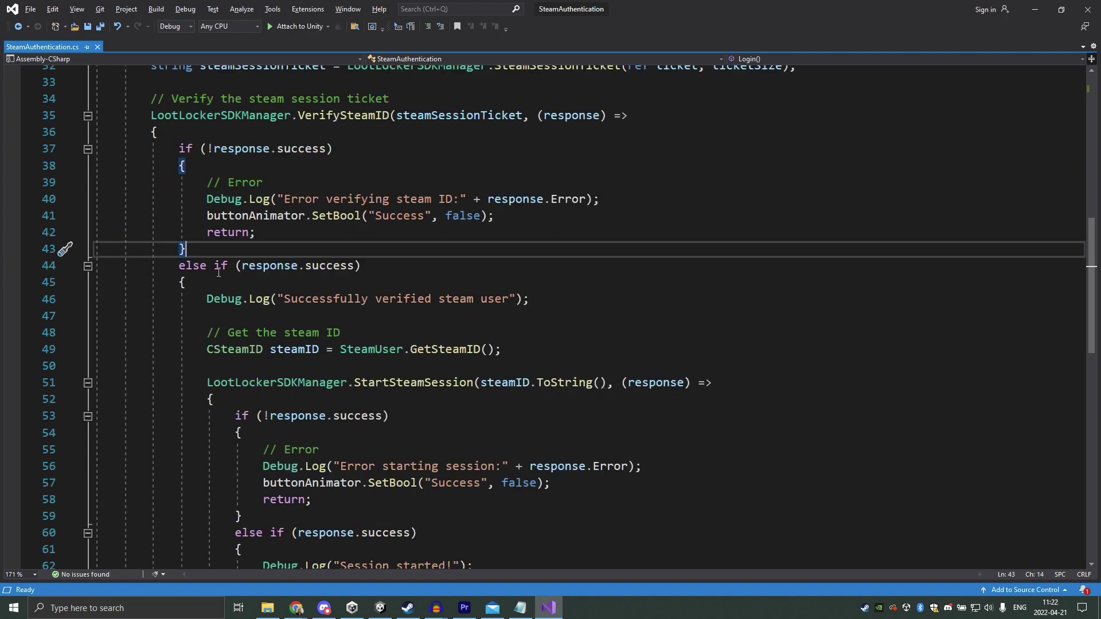
{"action": "left_click_drag", "start_coordinate": [180, 266], "coordinate": [371, 267]}
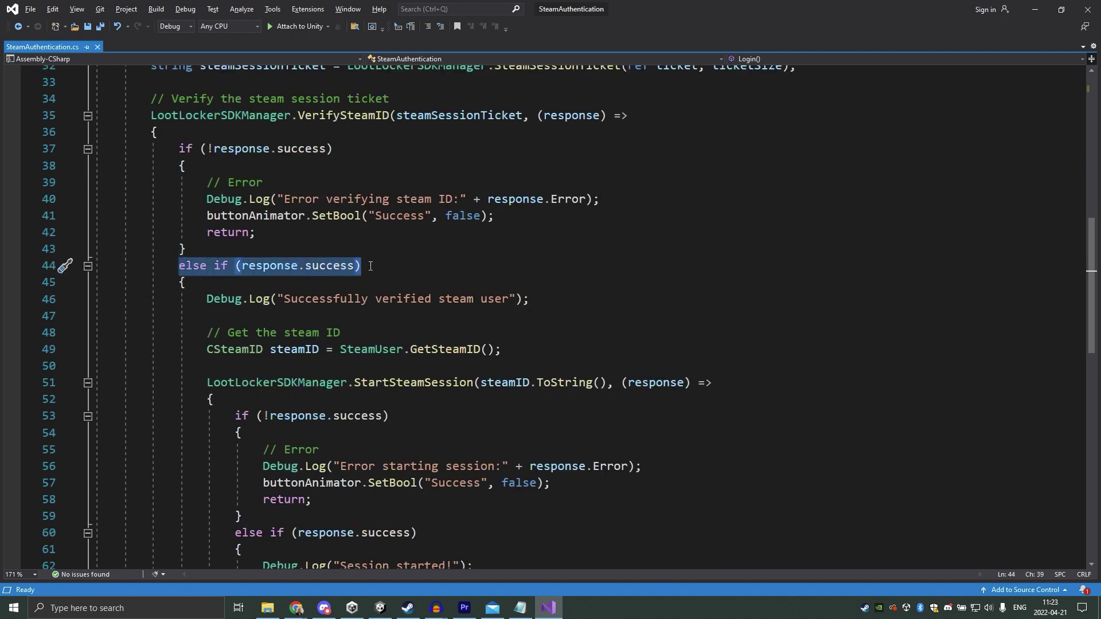
{"action": "scroll", "coordinate": [371, 266], "scroll_direction": "down", "scroll_amount": 1}
{"action": "scroll", "coordinate": [371, 267], "scroll_direction": "down", "scroll_amount": 1}
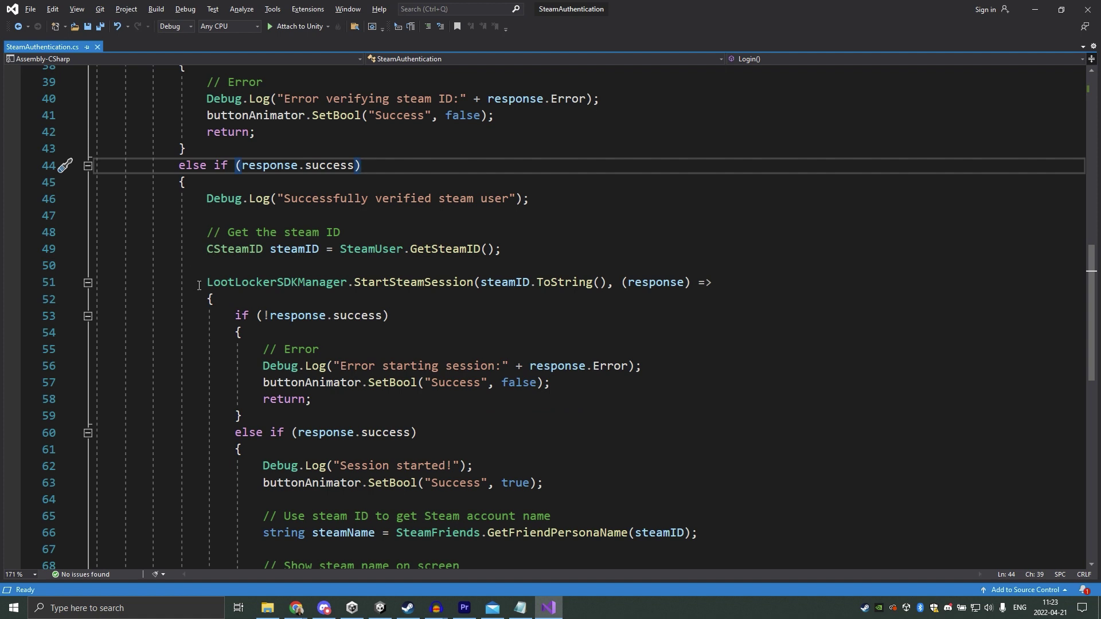
{"action": "left_click_drag", "start_coordinate": [204, 283], "coordinate": [207, 299]}
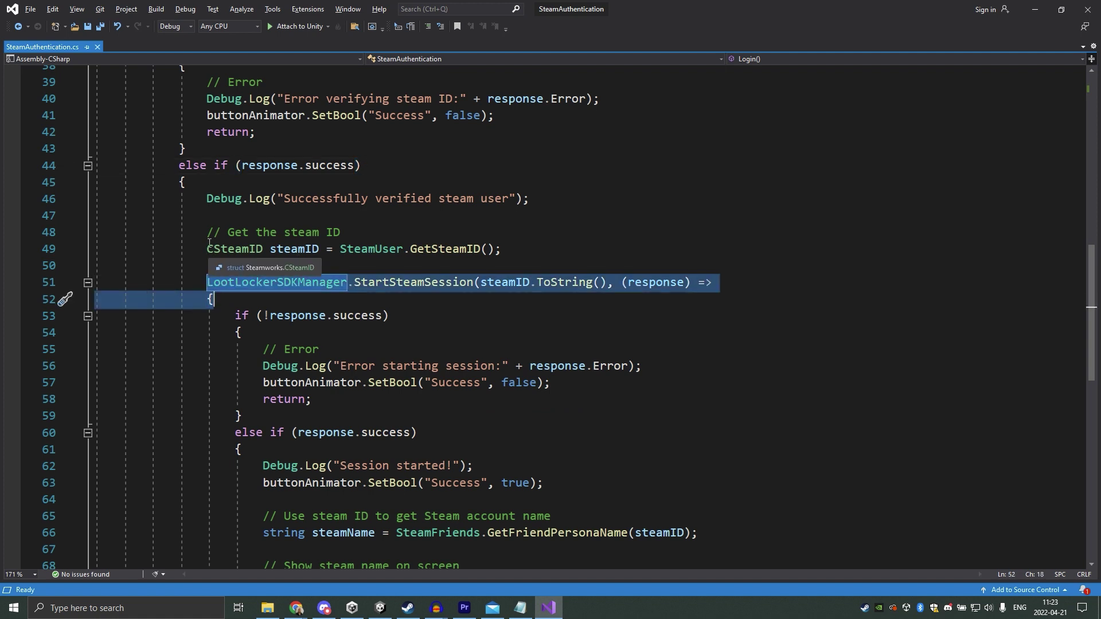
{"action": "left_click", "coordinate": [263, 248]}
{"action": "left_click_drag", "start_coordinate": [278, 250], "coordinate": [507, 249]}
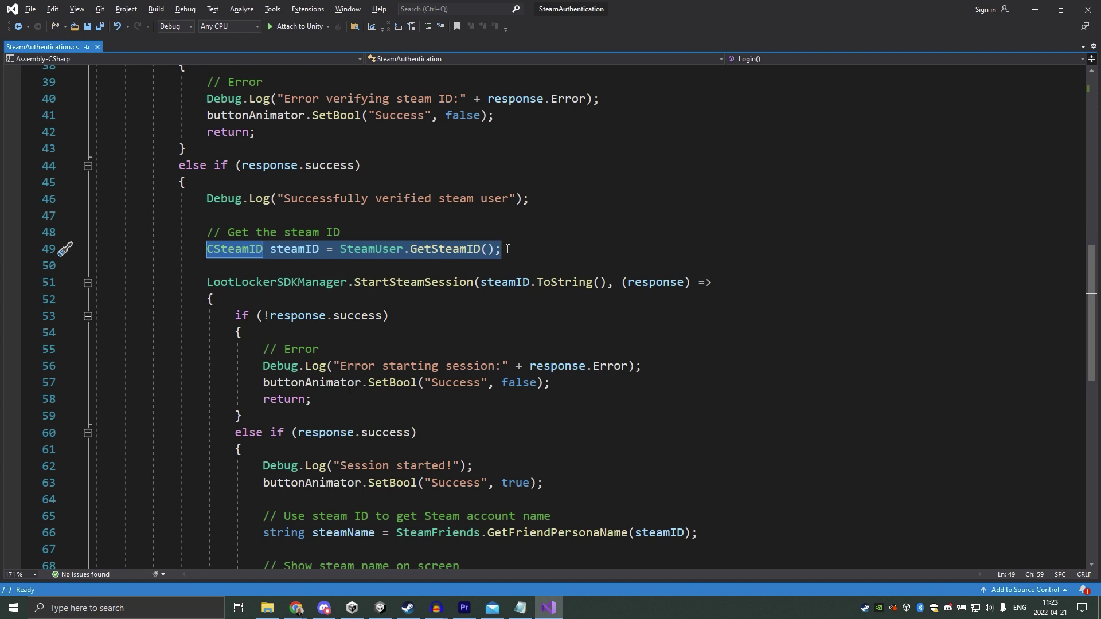
{"action": "left_click", "coordinate": [546, 249]}
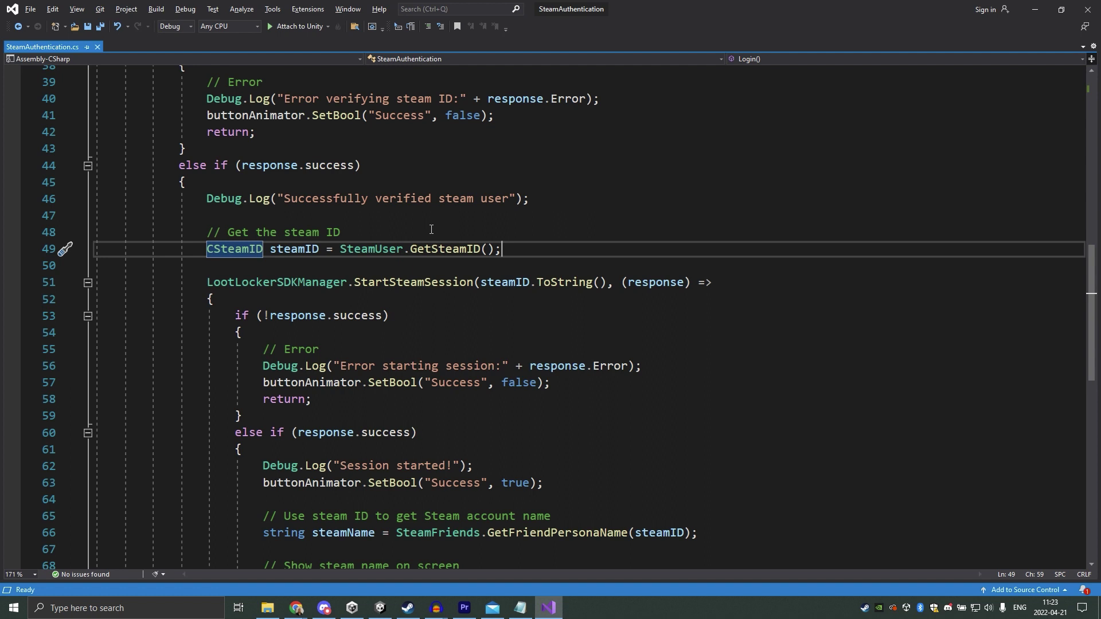
{"action": "left_click_drag", "start_coordinate": [94, 282], "coordinate": [214, 299]}
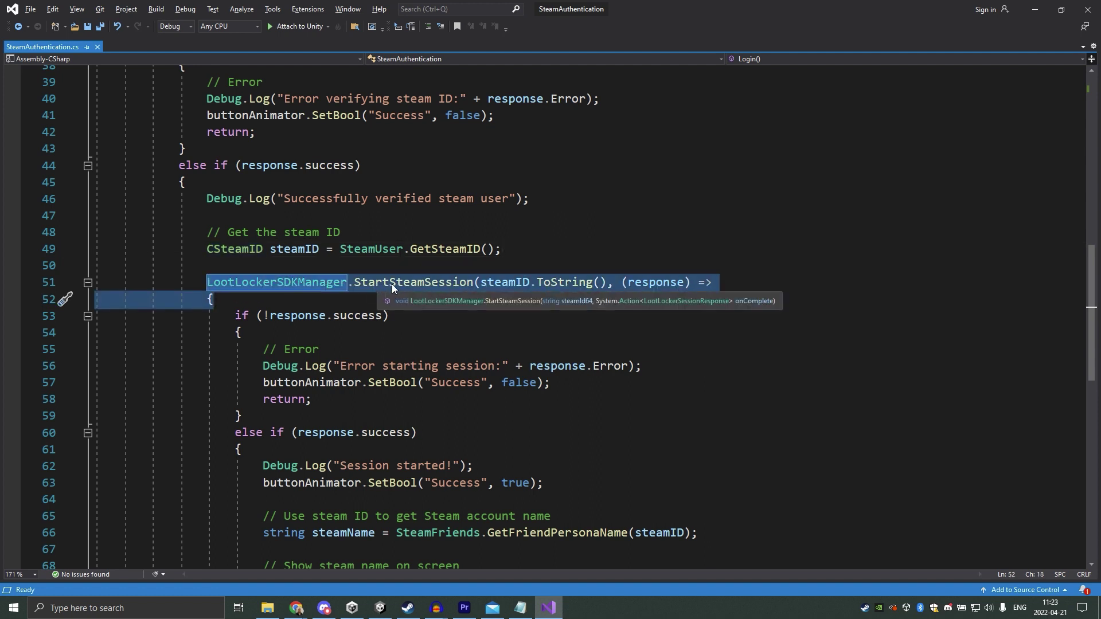
{"action": "left_click_drag", "start_coordinate": [480, 283], "coordinate": [607, 282]}
{"action": "left_click", "coordinate": [235, 315]}
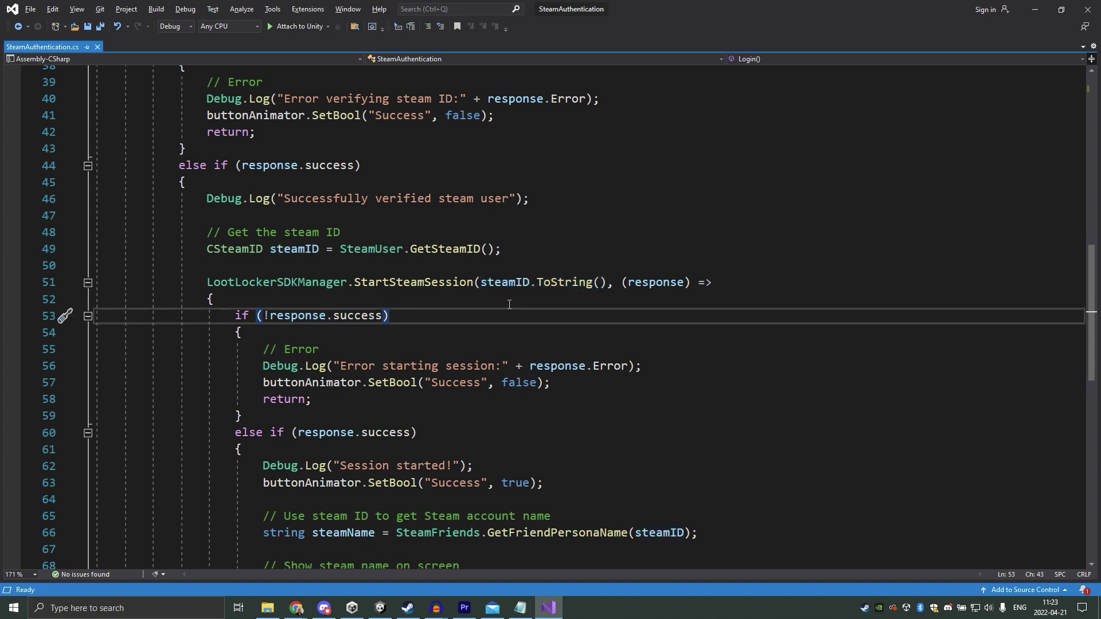
{"action": "scroll", "coordinate": [235, 316], "scroll_direction": "down", "scroll_amount": 2}
{"action": "mouse_move", "coordinate": [235, 215]}
{"action": "left_mouse_down"}
{"action": "mouse_move", "coordinate": [260, 315]}
{"action": "mouse_move", "coordinate": [418, 333]}
{"action": "left_mouse_up"}
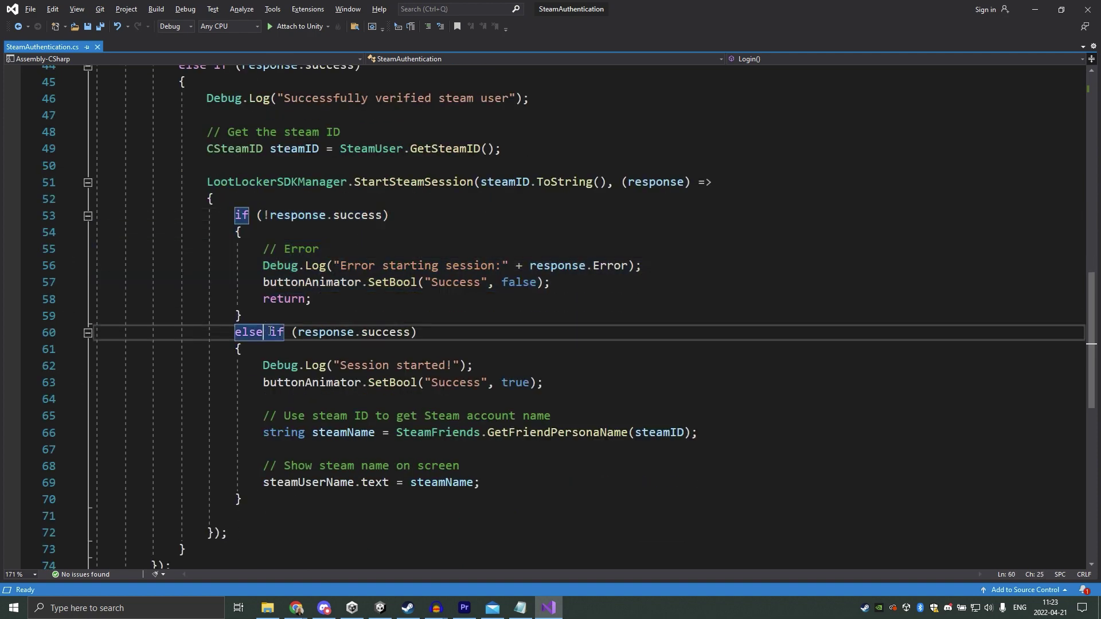
{"action": "key", "text": "Down"}
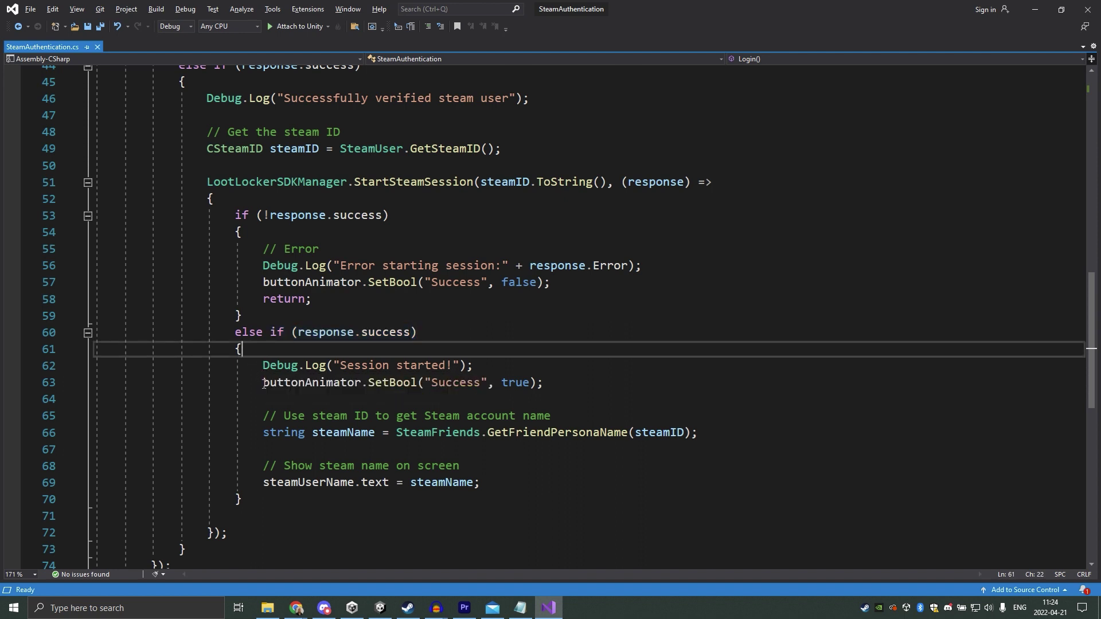
{"action": "left_click_drag", "start_coordinate": [264, 382], "coordinate": [562, 388]}
{"action": "left_click", "coordinate": [563, 388]}
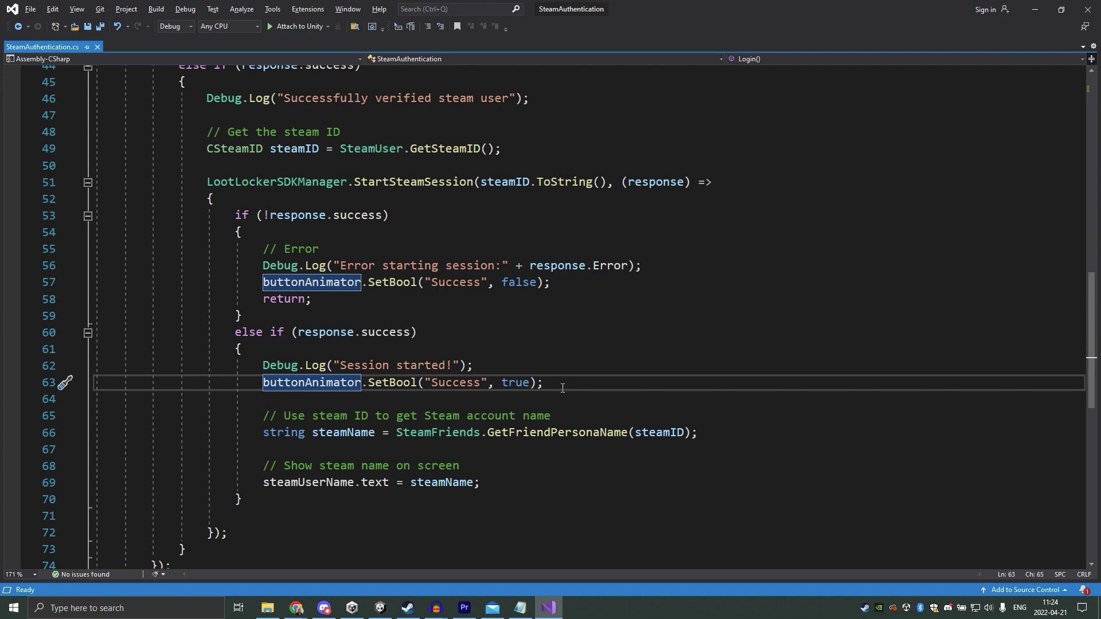
{"action": "scroll", "coordinate": [562, 388], "scroll_direction": "down", "scroll_amount": 1}
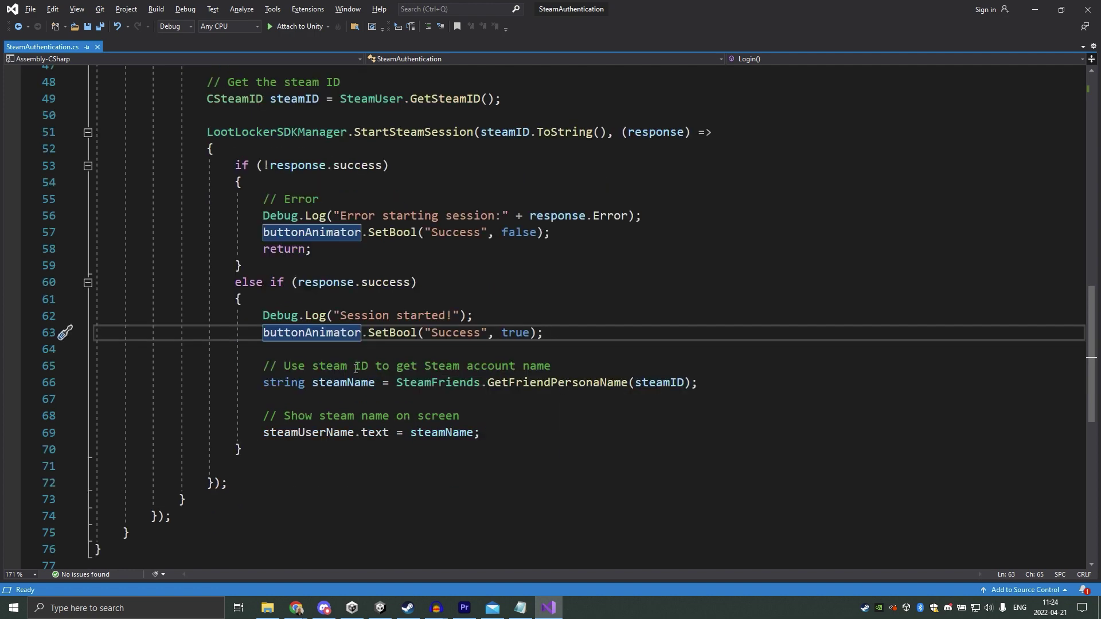
{"action": "left_click", "coordinate": [357, 368]}
{"action": "key", "text": "Down"}
{"action": "key", "text": "Down"}
{"action": "double_click", "coordinate": [548, 384]}
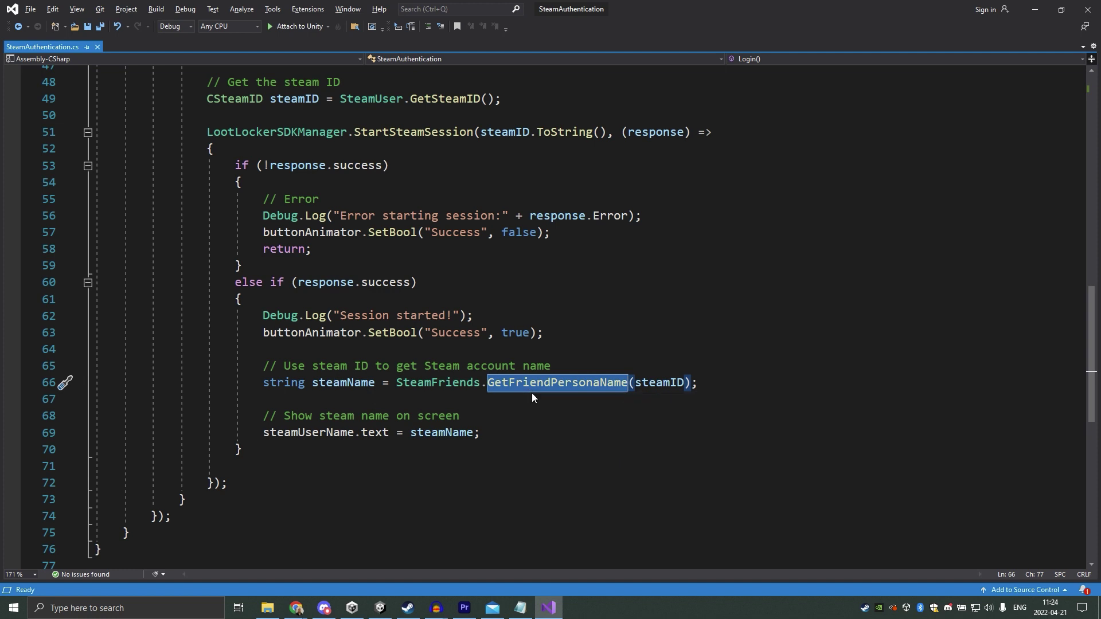
{"action": "double_click", "coordinate": [644, 378]}
{"action": "key", "text": "End"}
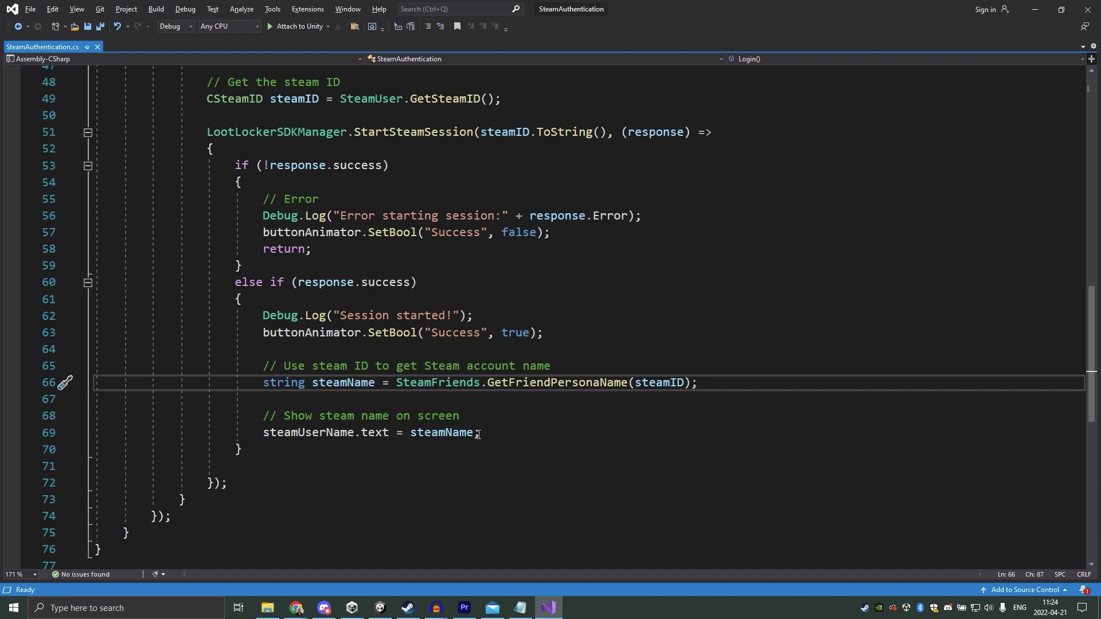
{"action": "left_click_drag", "start_coordinate": [480, 433], "coordinate": [258, 436]}
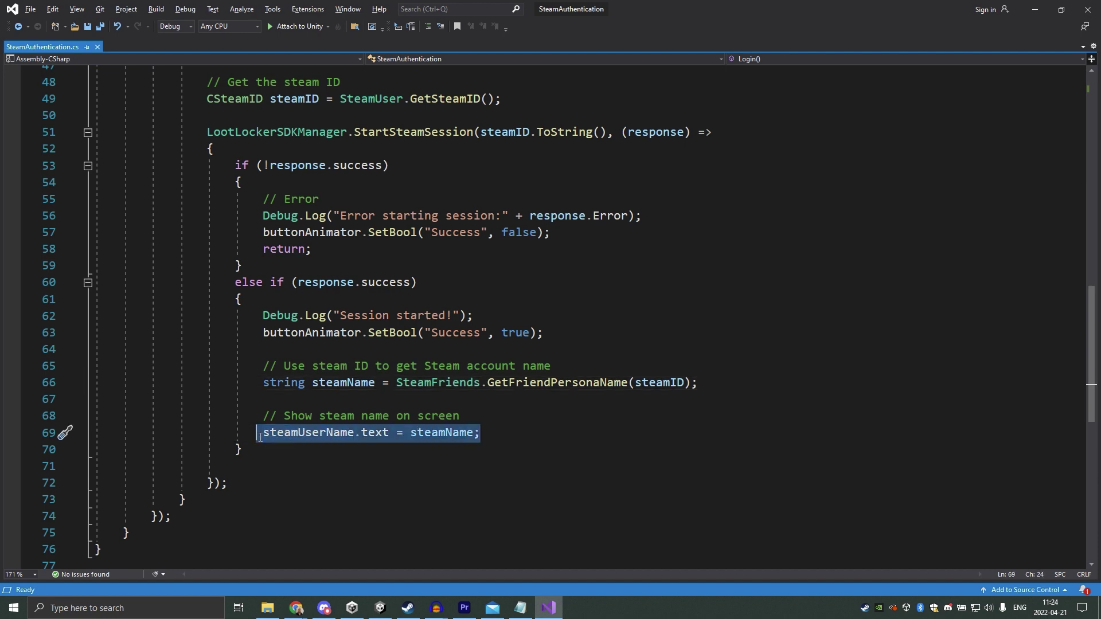